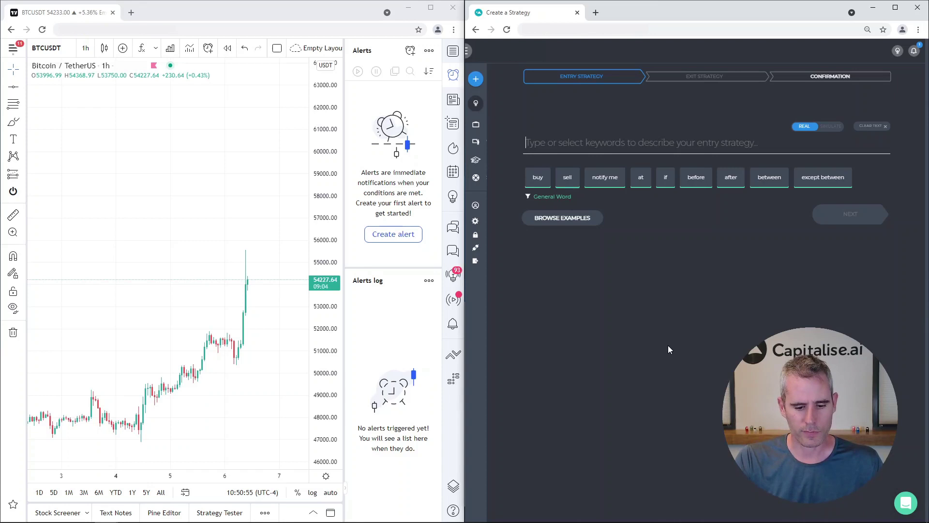
Type the entry 'Buy 100 USD WORTH of BTC/USDT if Webhook' using autocomplete.
type("buy 100")
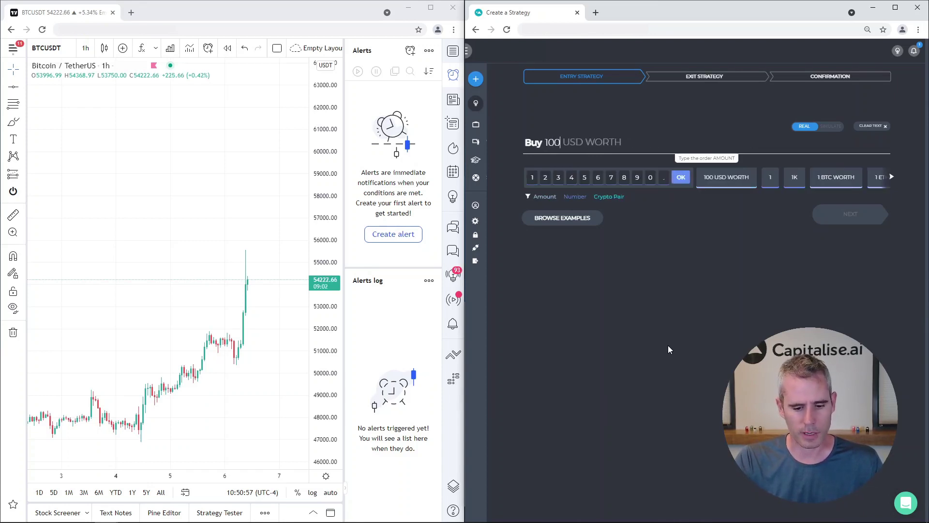
type(" ysd")
key("BackSpace")
key("BackSpace")
key("BackSpace")
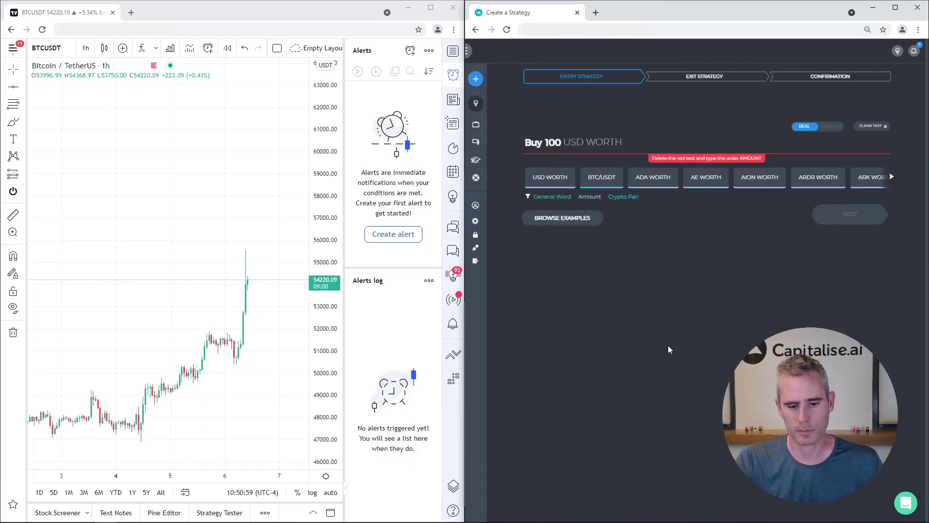
type("usd")
key("Tab")
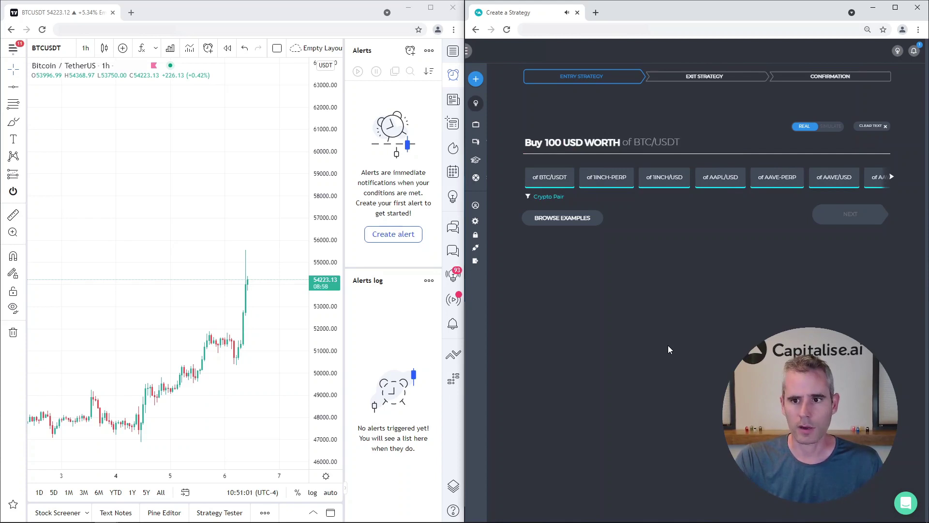
key("Tab")
type("if")
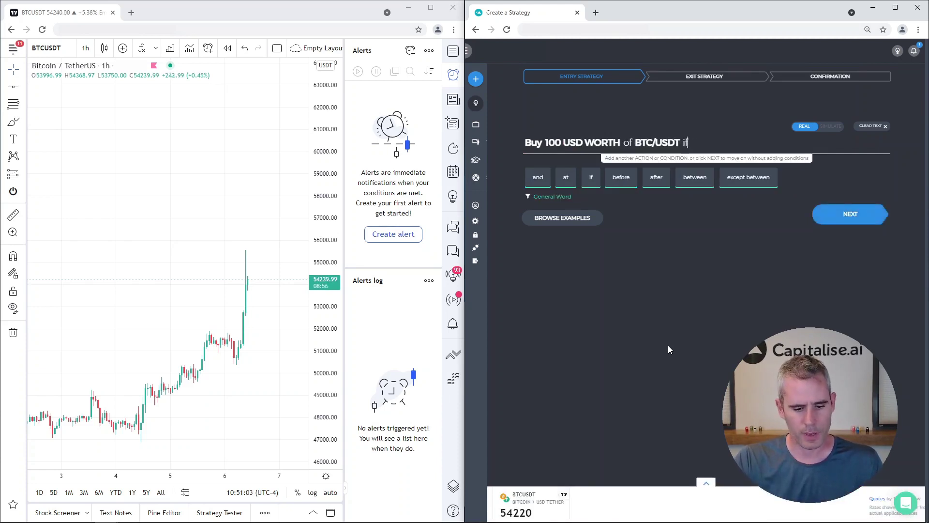
type(" web")
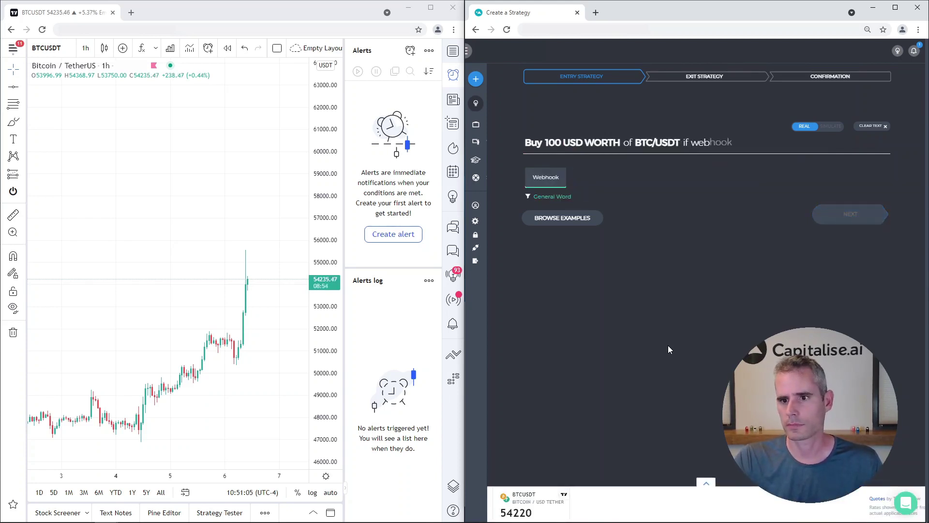
key("Tab")
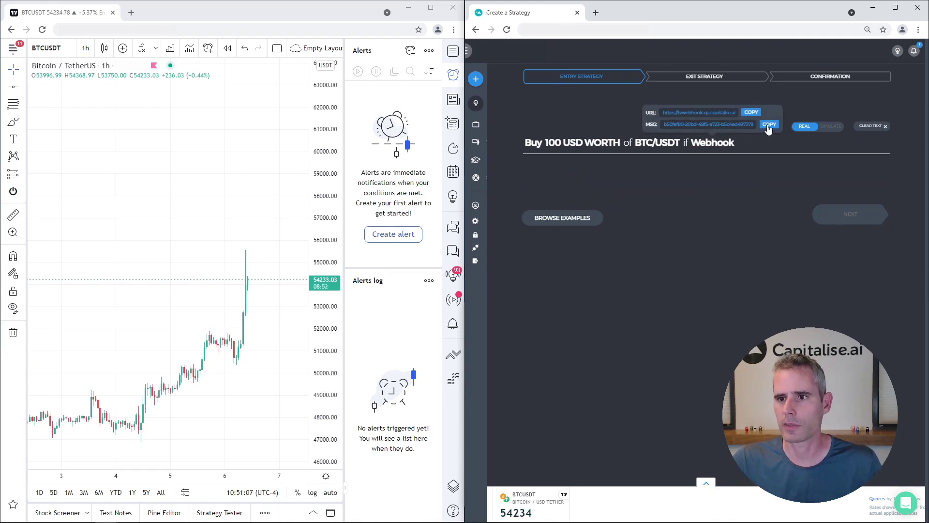
Save the entry webhook message in Notepad under Buy Entry and complete the condition with 'triggers'.
left_click(770, 124)
key("alt+Tab")
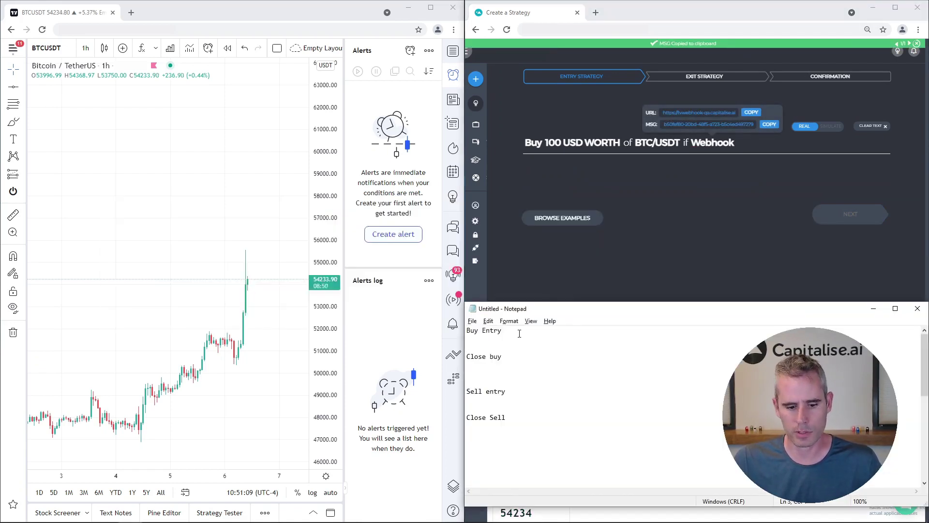
key("ctrl+v")
left_click(737, 158)
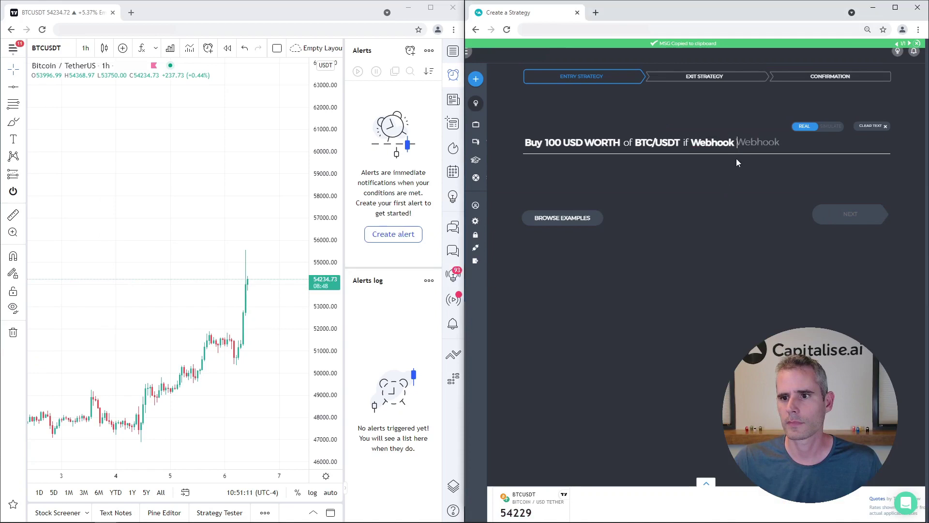
key("Tab")
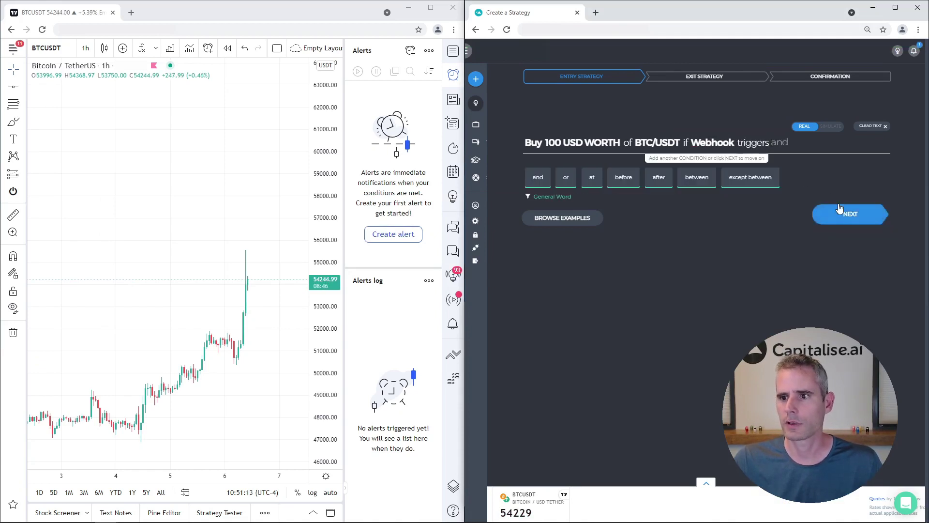
Set the exit to 'Close position if Webhook triggers', saving its message under Close buy.
left_click(842, 213)
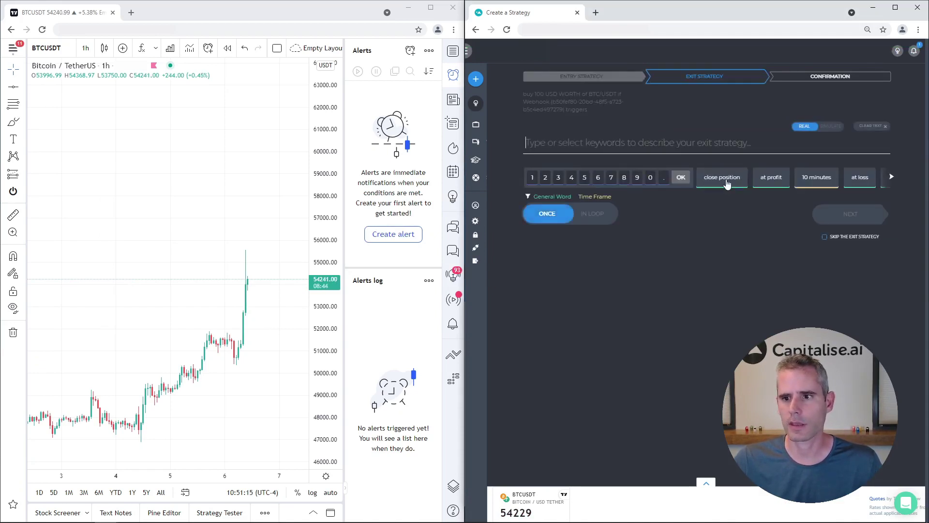
type("if web")
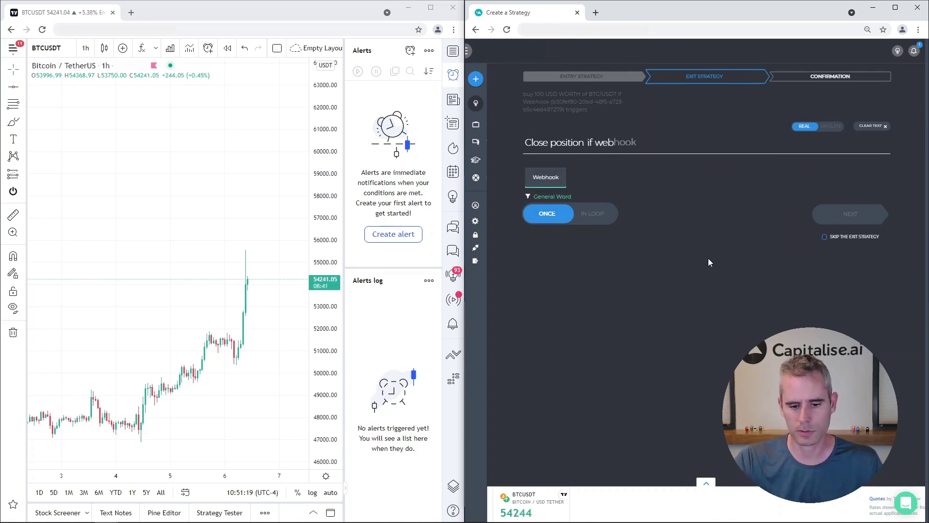
key("Tab")
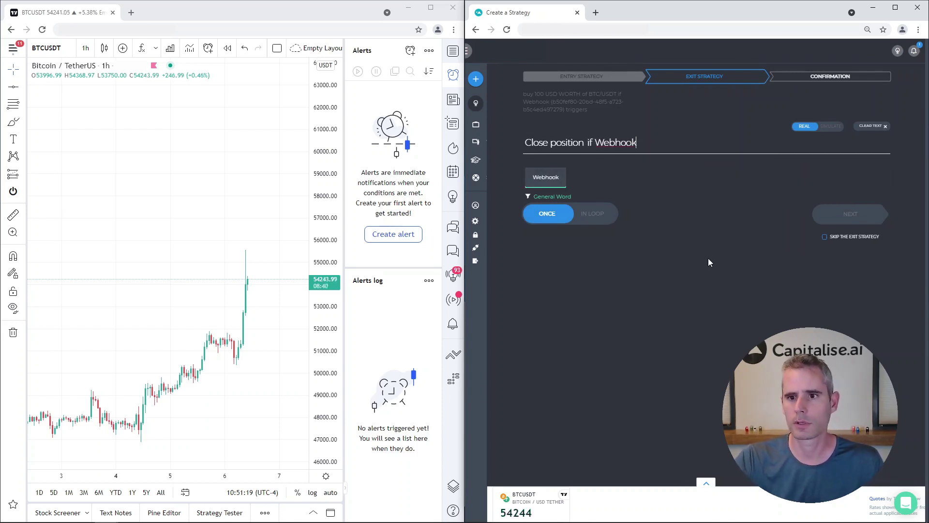
left_click(675, 127)
key("alt+Tab")
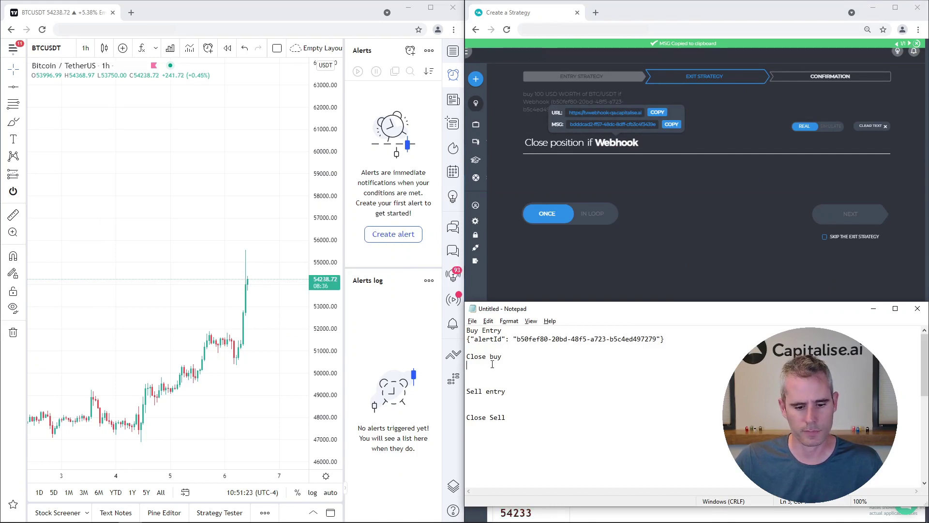
key("ctrl+v")
left_click(686, 253)
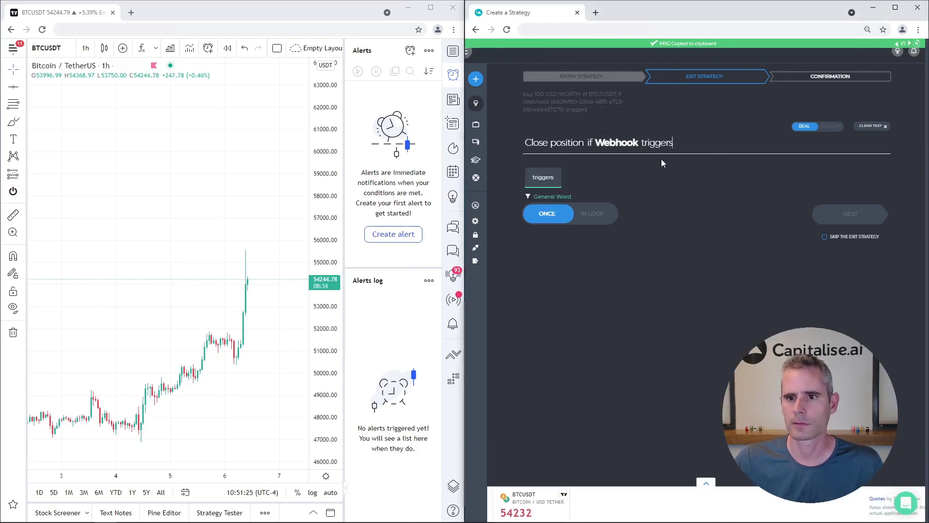
key("Tab")
Make the strategy repeat in a loop in simulate mode and advance to confirmation.
left_click(605, 215)
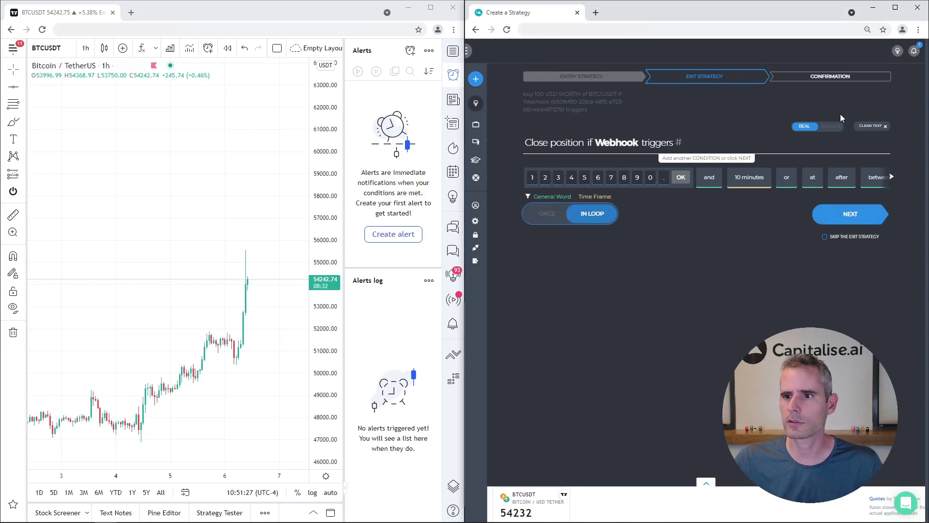
left_click(832, 126)
left_click(801, 304)
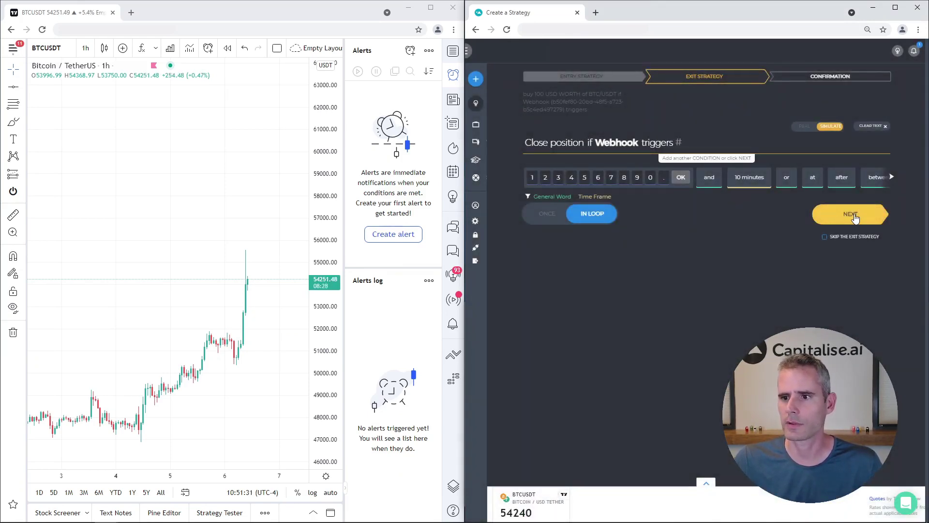
left_click(854, 217)
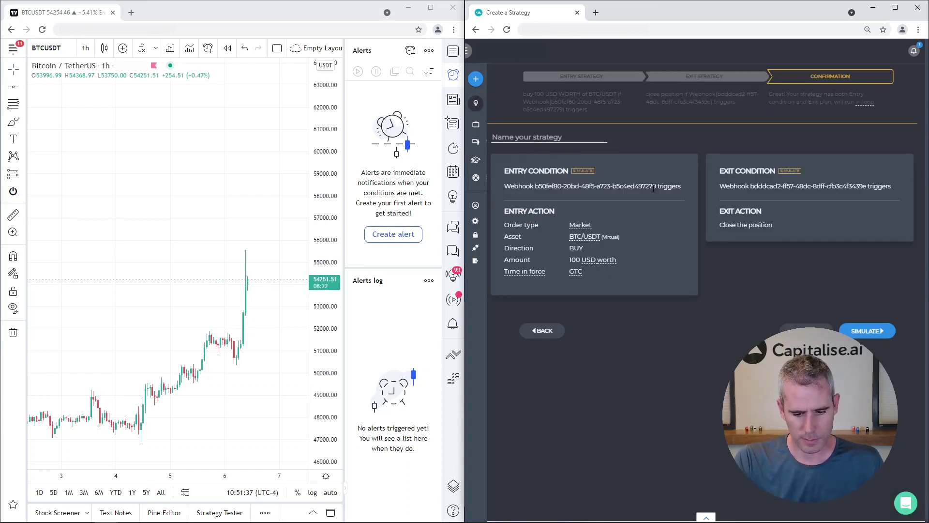
Name the strategy 'Long stgy' and launch it as a simulation.
type("Long stgy")
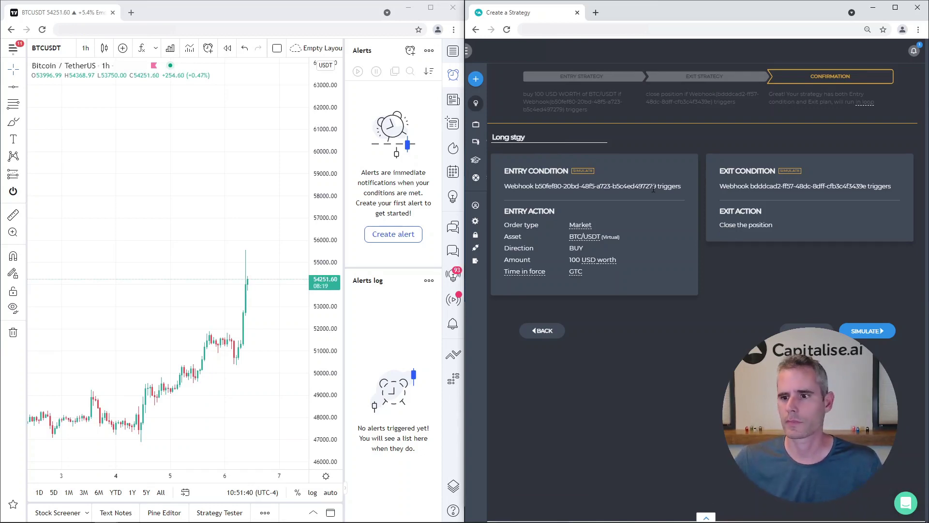
left_click(867, 330)
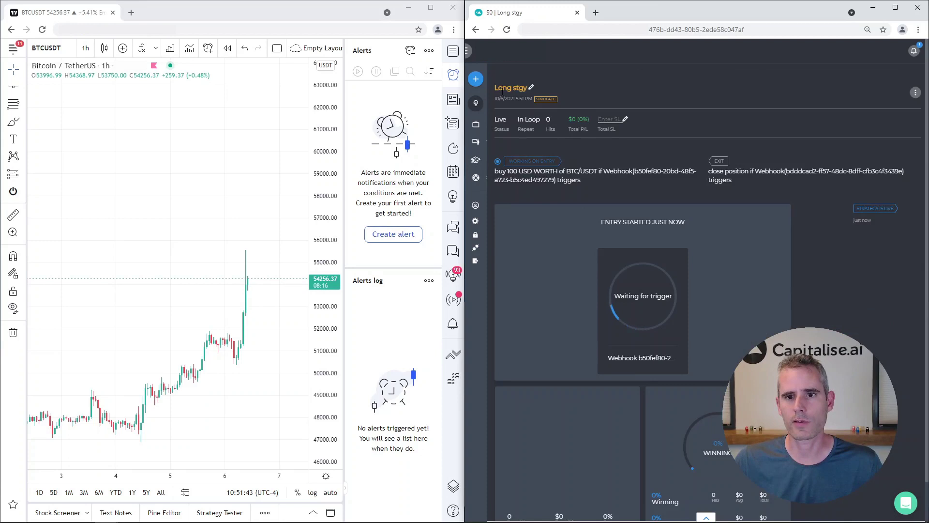
Start a new strategy with entry 'Sell 100 USD WORTH of BTC/USDT if Webhook'.
left_click(482, 83)
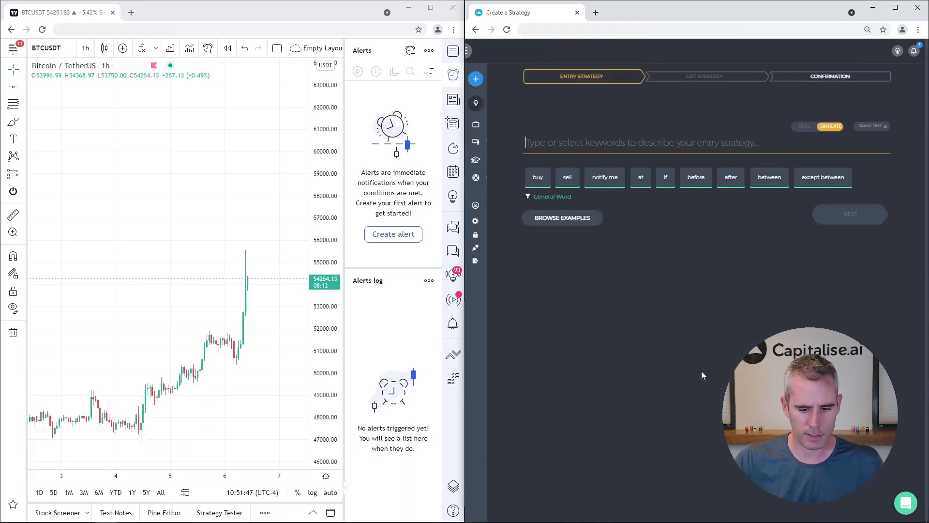
type("s")
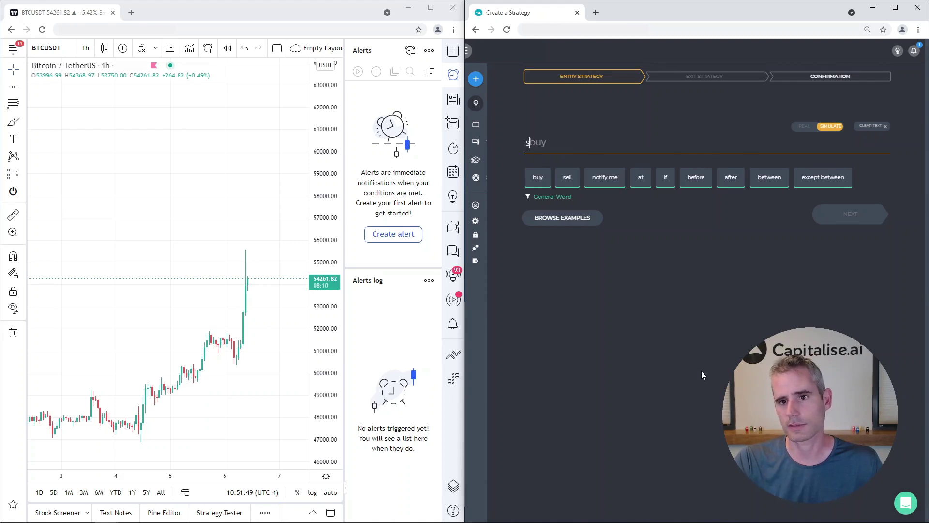
type("ell 100")
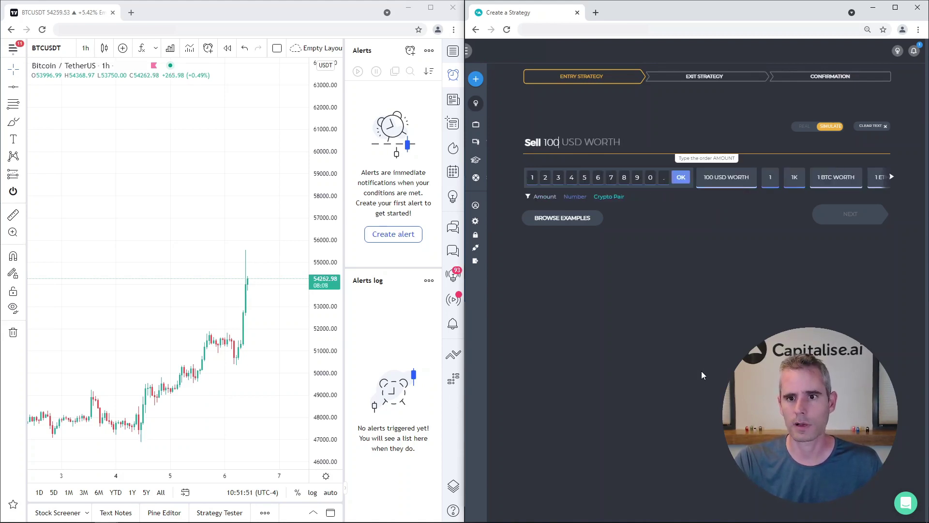
key("Tab")
key("Tab")
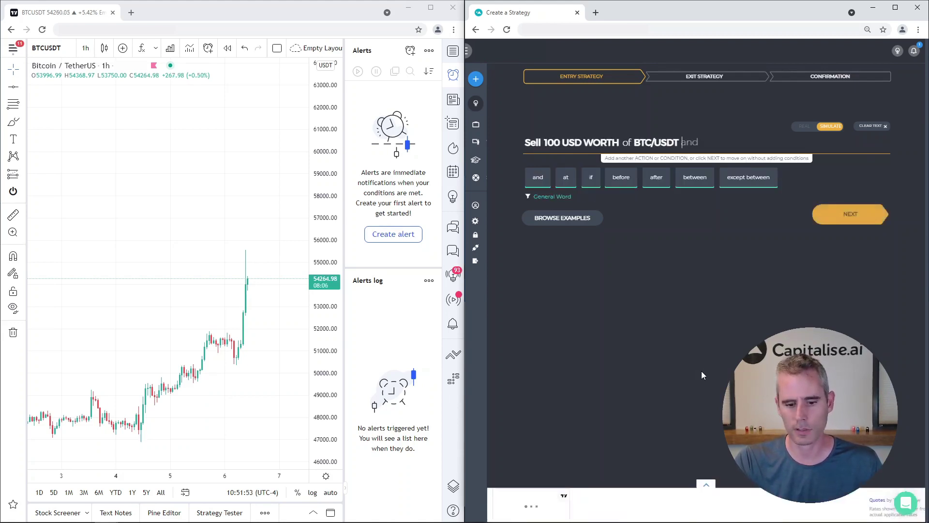
type("if web")
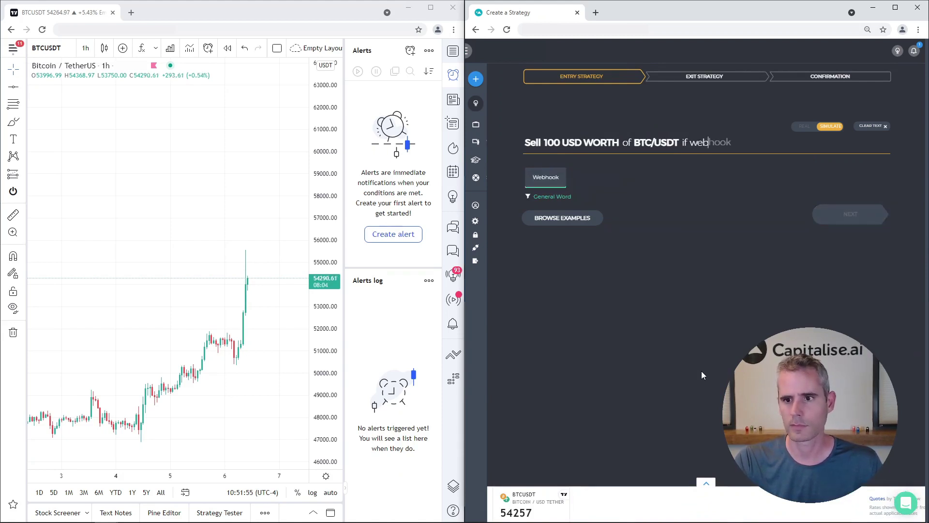
key("Tab")
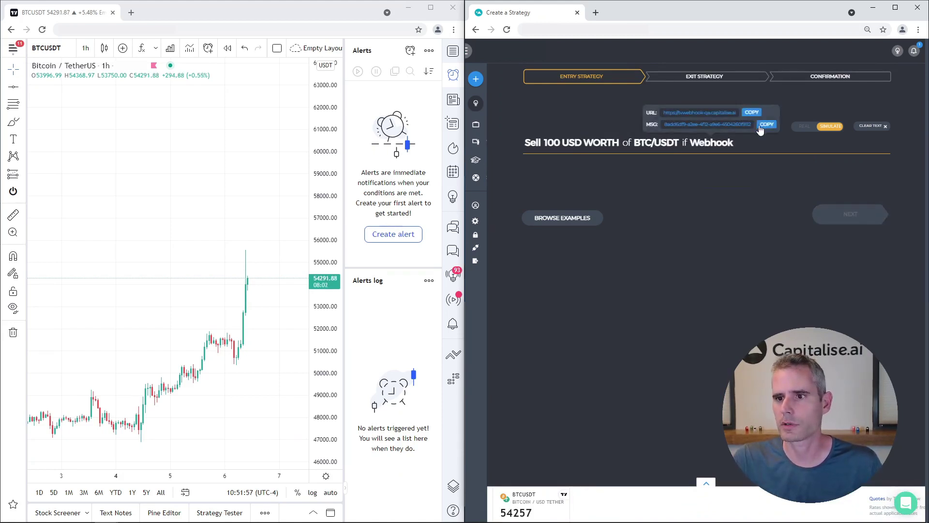
Save the sell entry webhook message in Notepad under Sell entry.
left_click(766, 125)
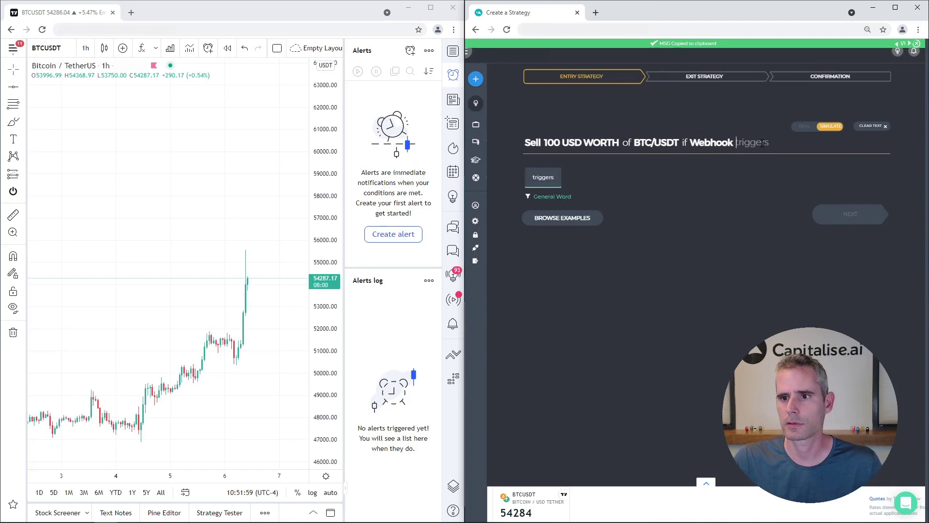
key("alt+Tab")
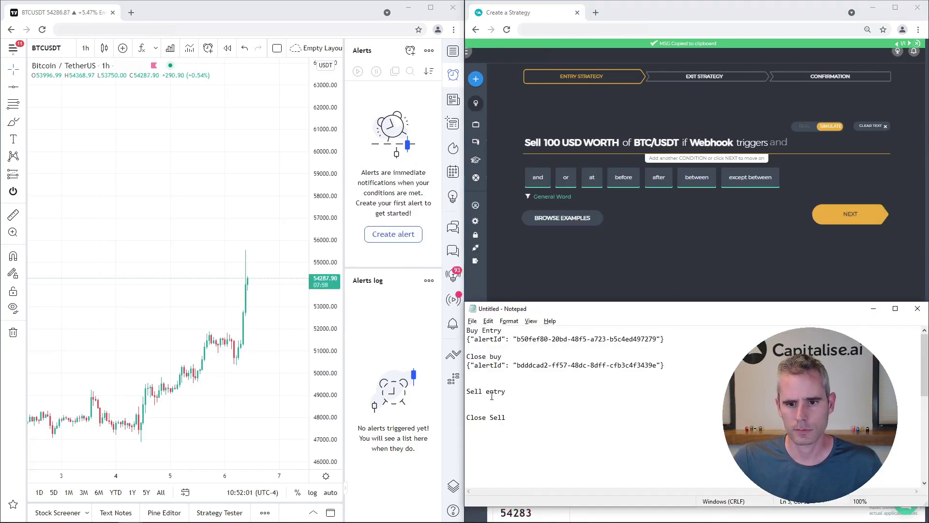
key("ctrl+v")
left_click(730, 251)
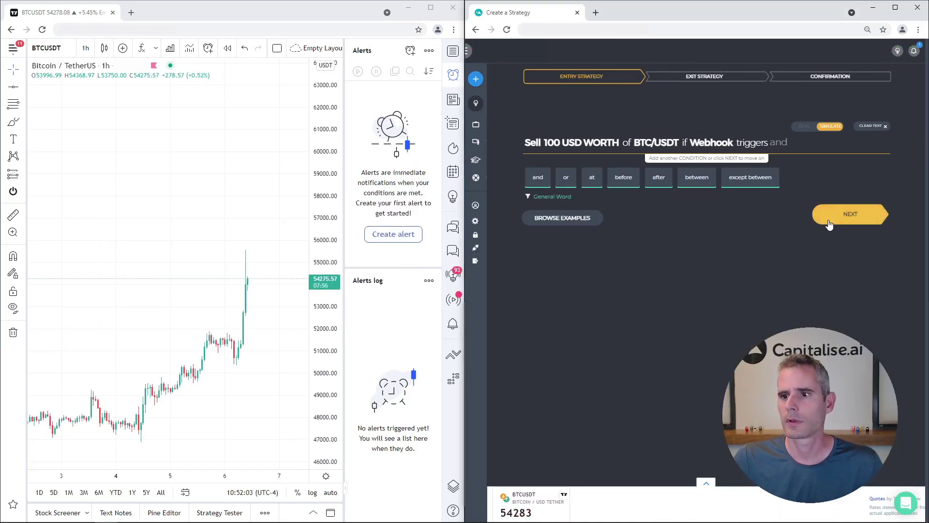
Set the sell exit to 'Close position if Webhook triggers' in a loop, saving its message under Close Sell.
left_click(851, 214)
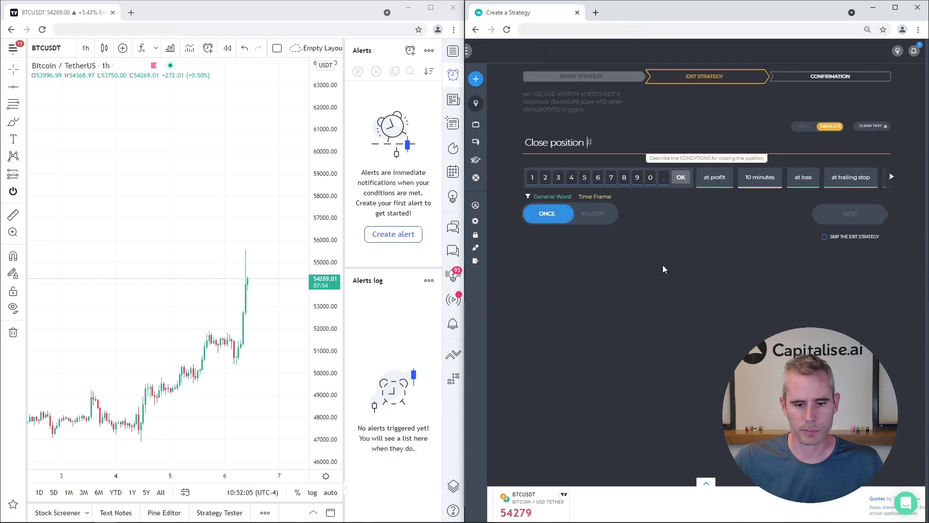
type("if web")
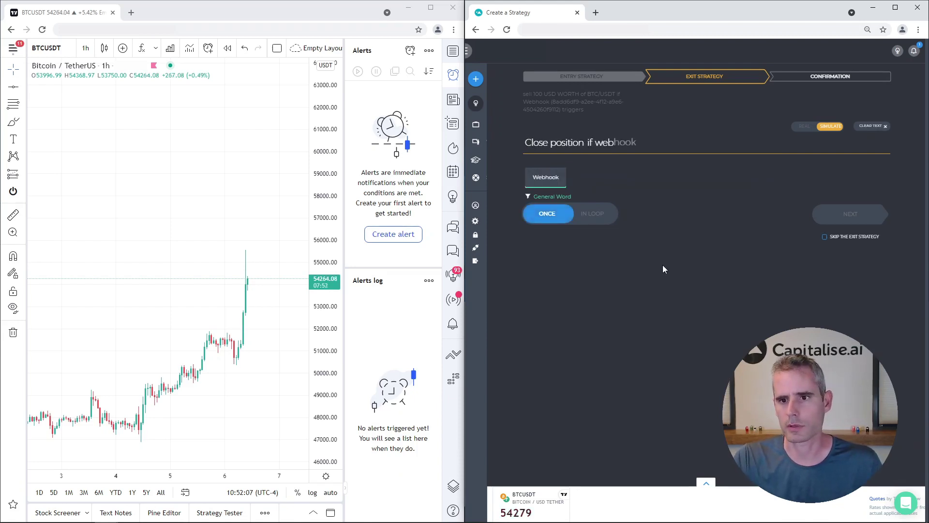
key("Tab")
left_click(671, 124)
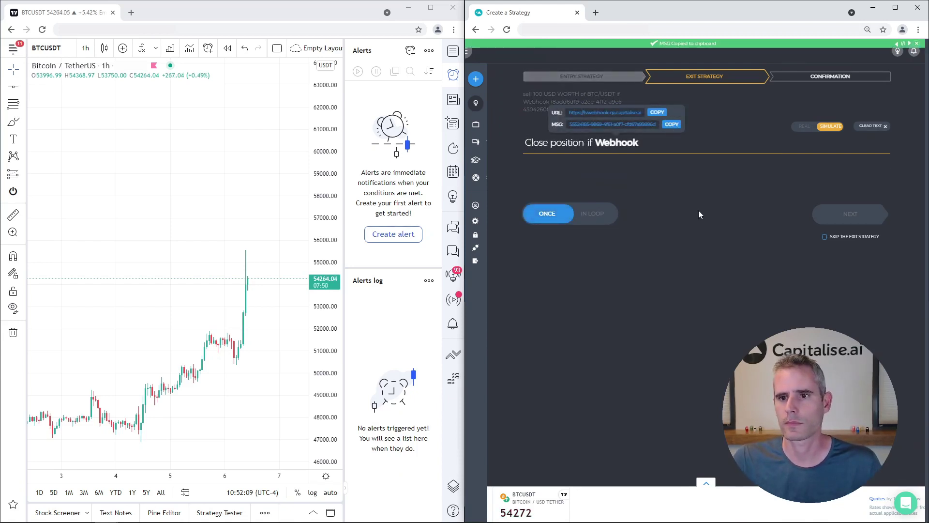
key("alt+Tab")
key("ctrl+v")
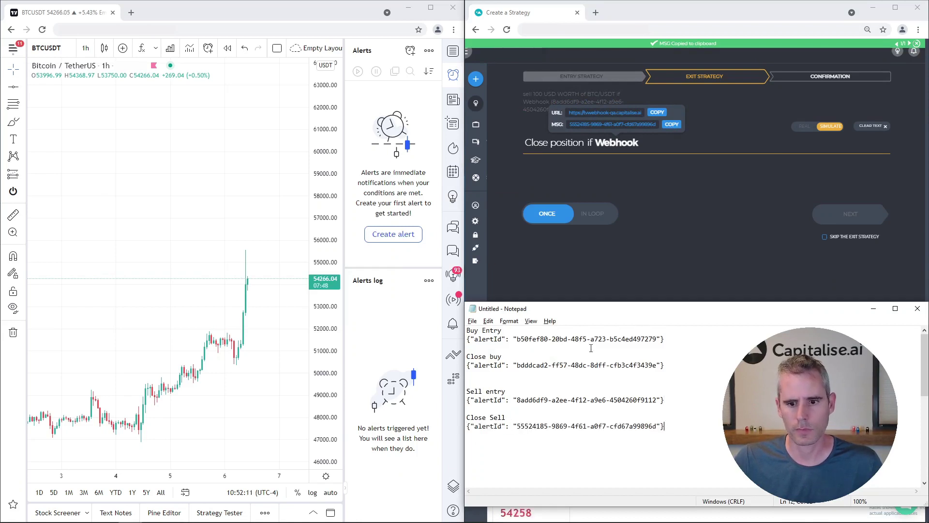
key("alt+Tab")
key("Tab")
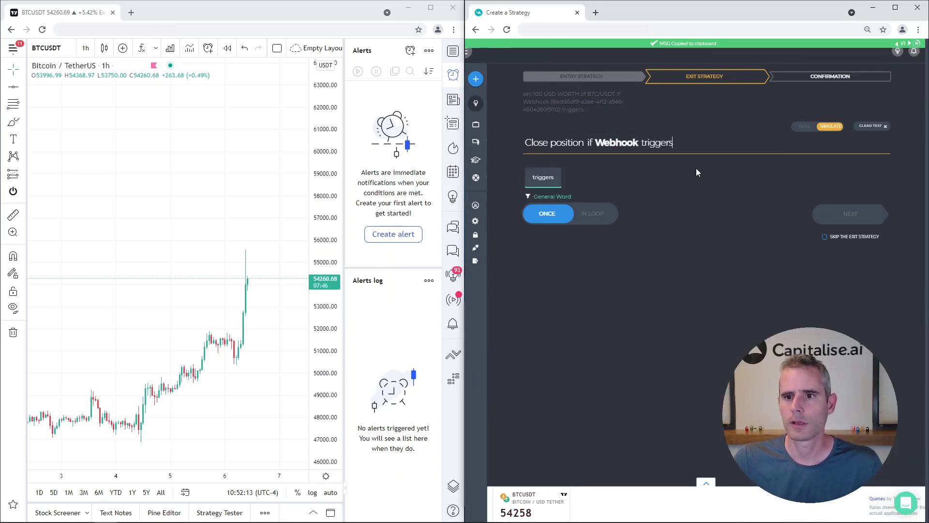
left_click(595, 213)
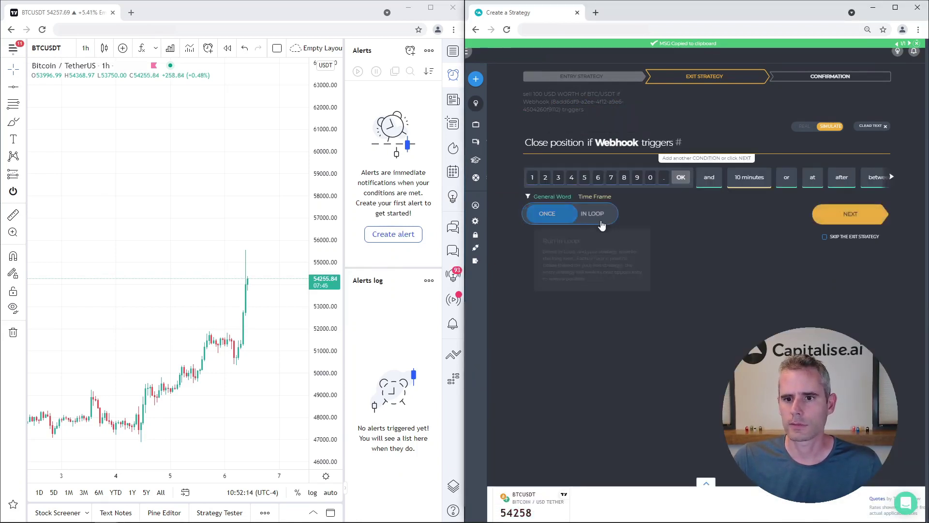
Name the sell strategy 'Short stgy' and launch it in simulation.
left_click(850, 214)
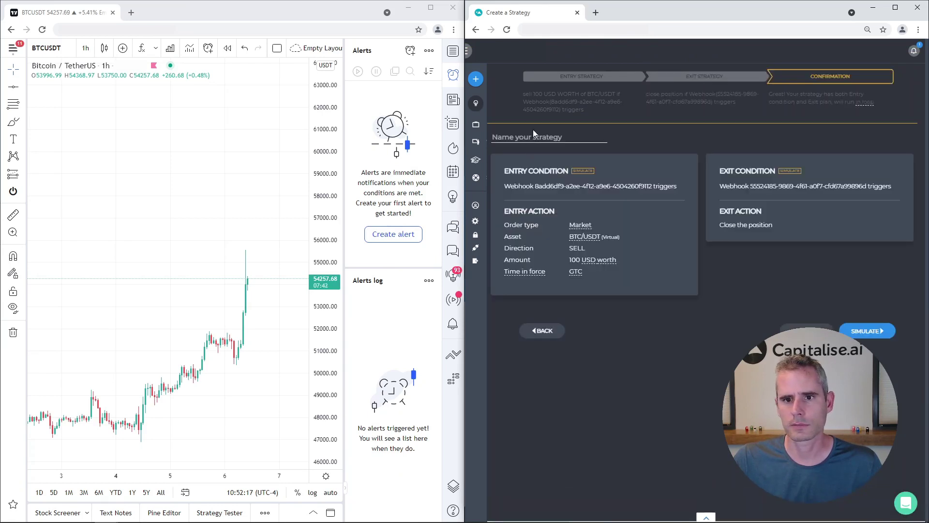
type("Sho")
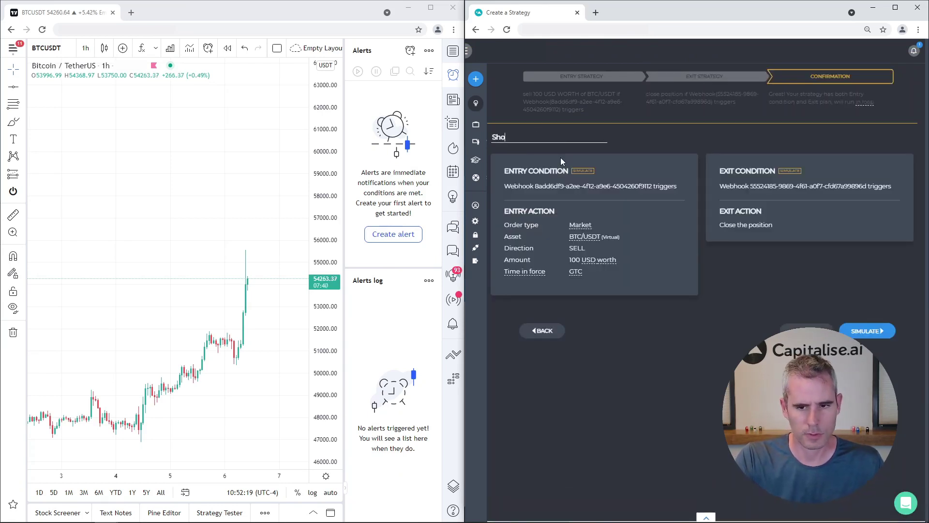
type("rt stgy")
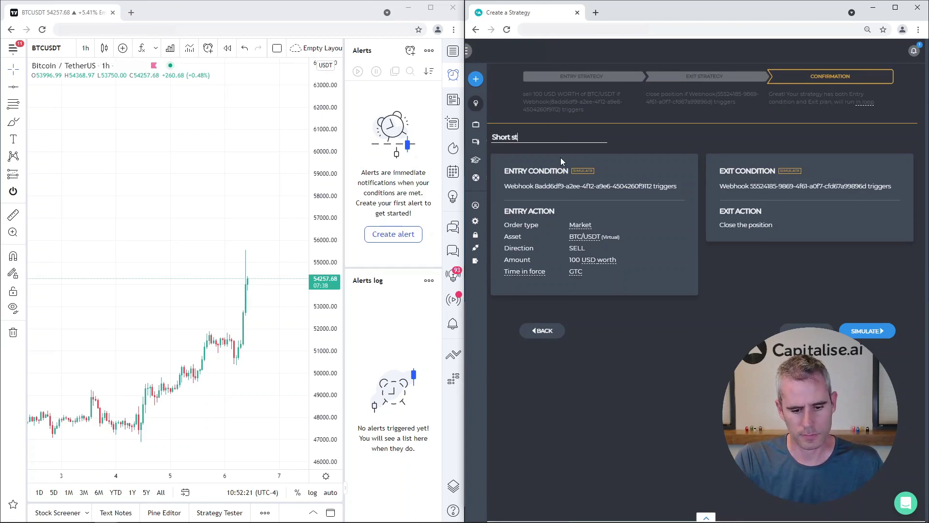
left_click(857, 334)
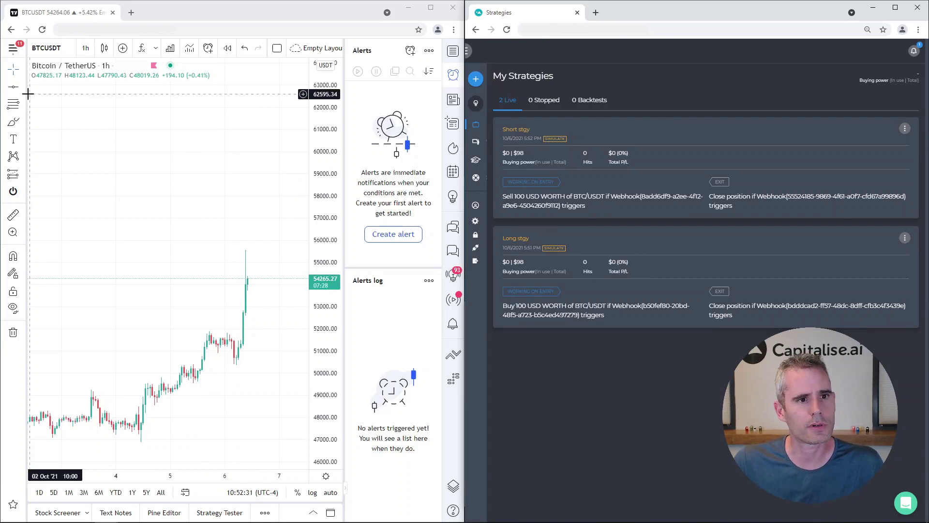
Draw horizontal lines at 60715.33, 61677.19, 62245.57 and about 59775, making the lowest green.
left_click(13, 87)
left_click(127, 136)
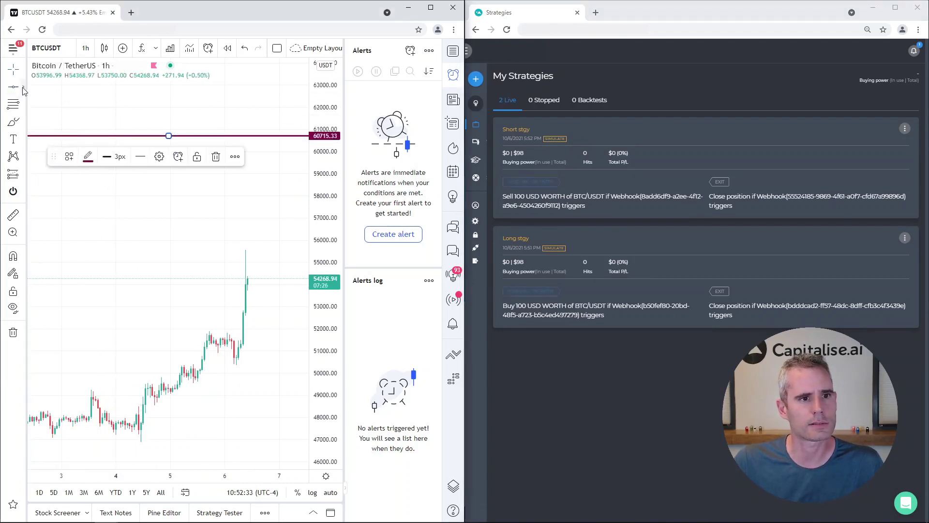
left_click(68, 114)
left_click(13, 87)
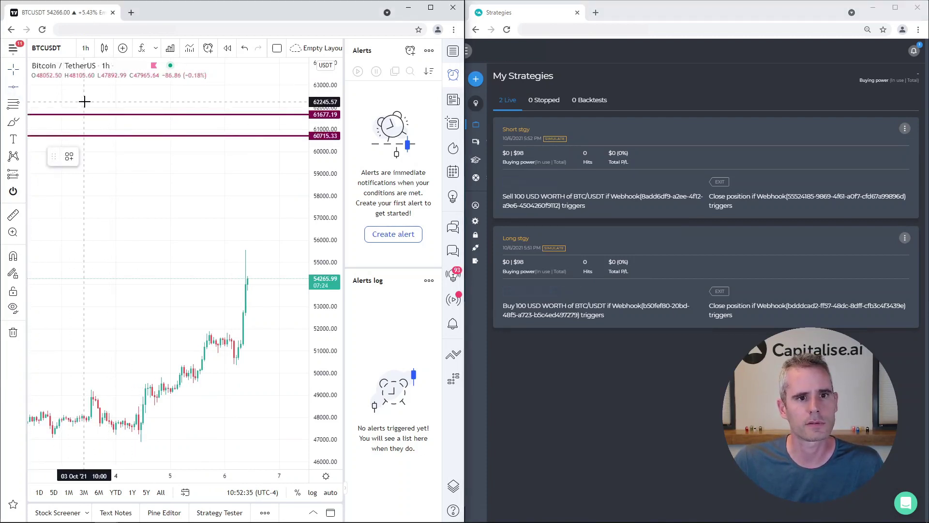
left_click(83, 101)
left_click(13, 86)
left_click(160, 156)
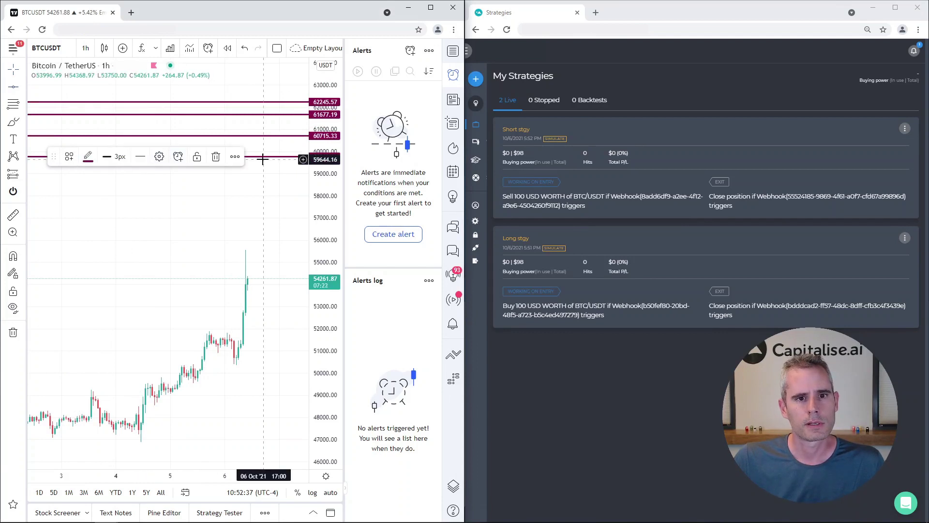
left_click(88, 157)
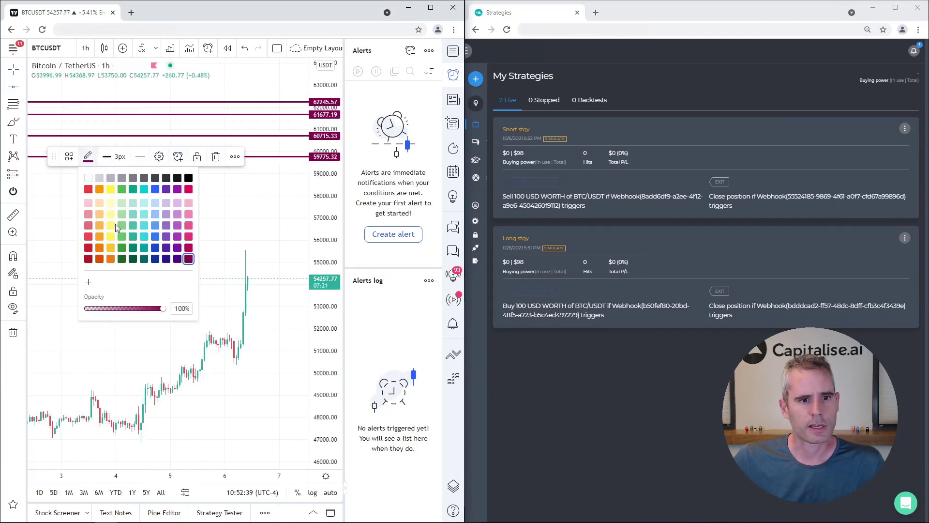
left_click(122, 190)
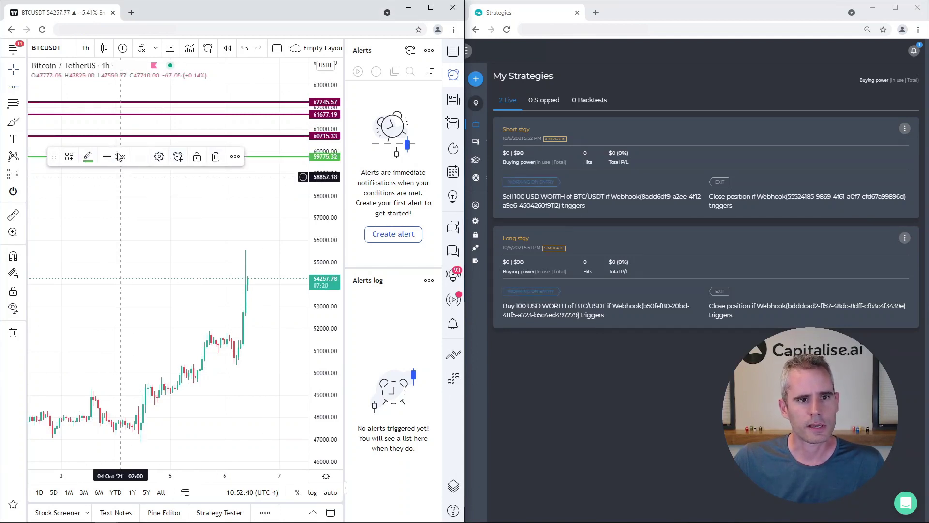
Label the lowest line 'Go Long' with green text.
double_click(260, 160)
type("Go")
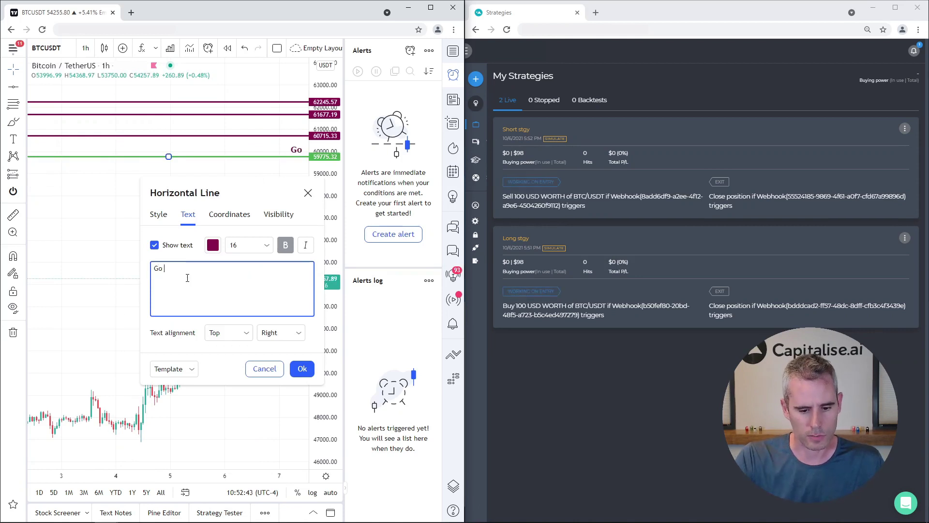
type(" Long")
left_click(213, 245)
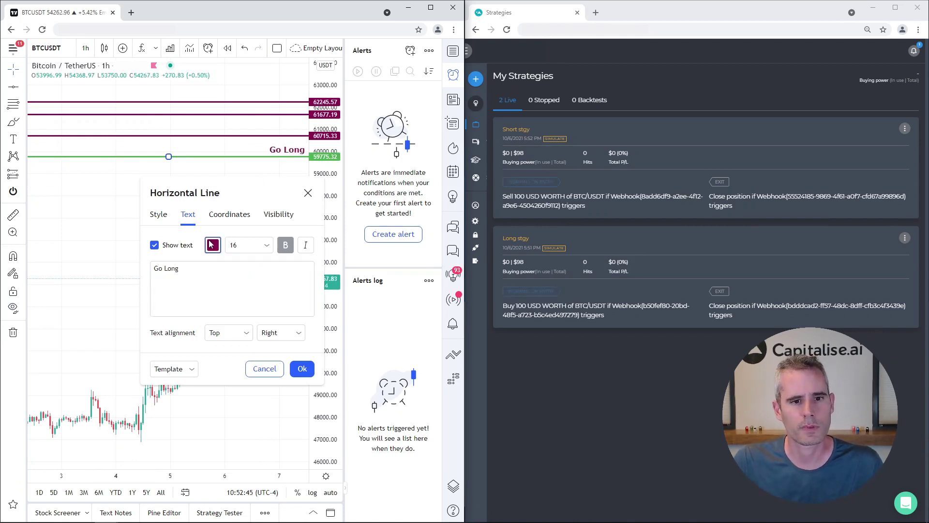
left_click(248, 276)
left_click(192, 289)
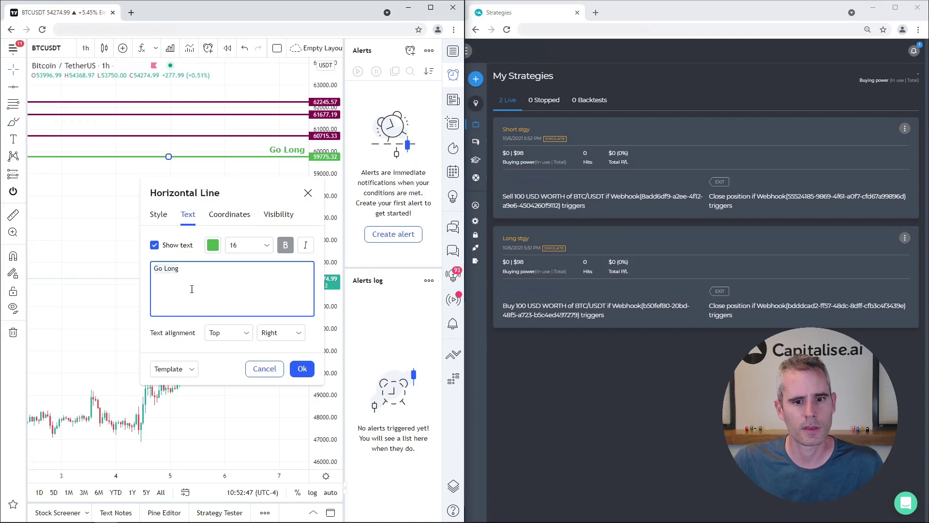
left_click(302, 368)
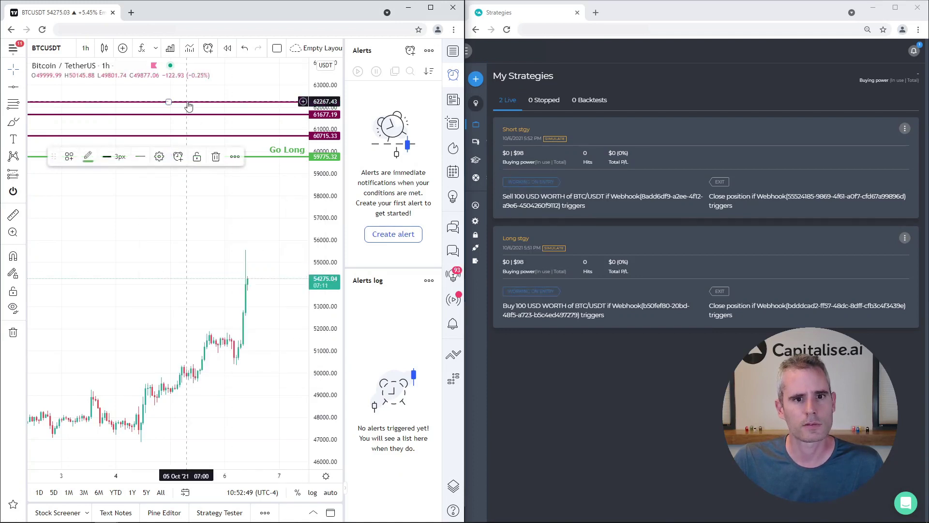
Make the 60715.33 line dark green and label it 'Close long' in dark green text.
left_click(214, 136)
left_click(88, 156)
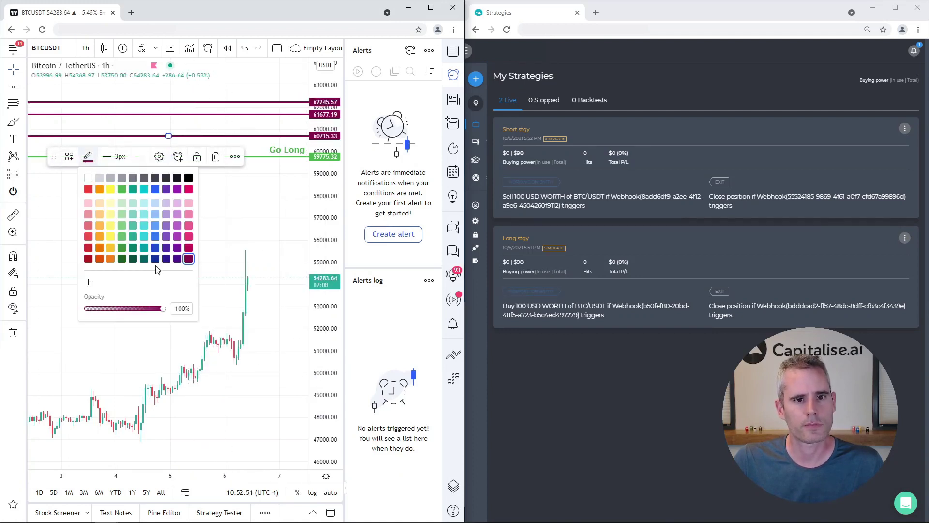
left_click(130, 261)
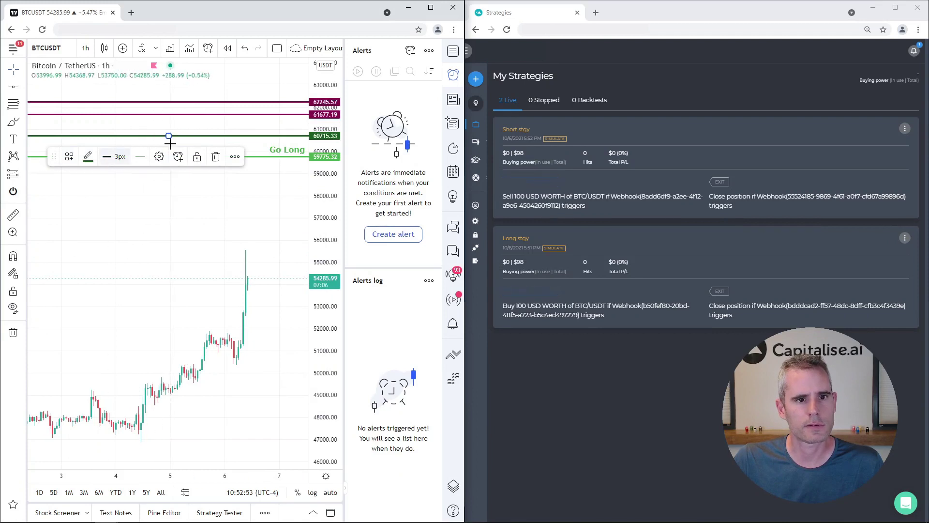
double_click(226, 137)
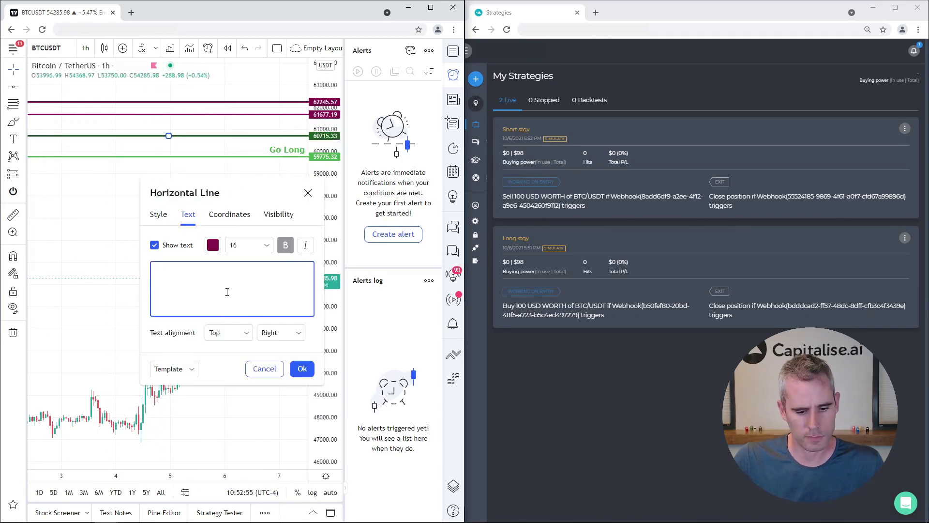
type("Close lo")
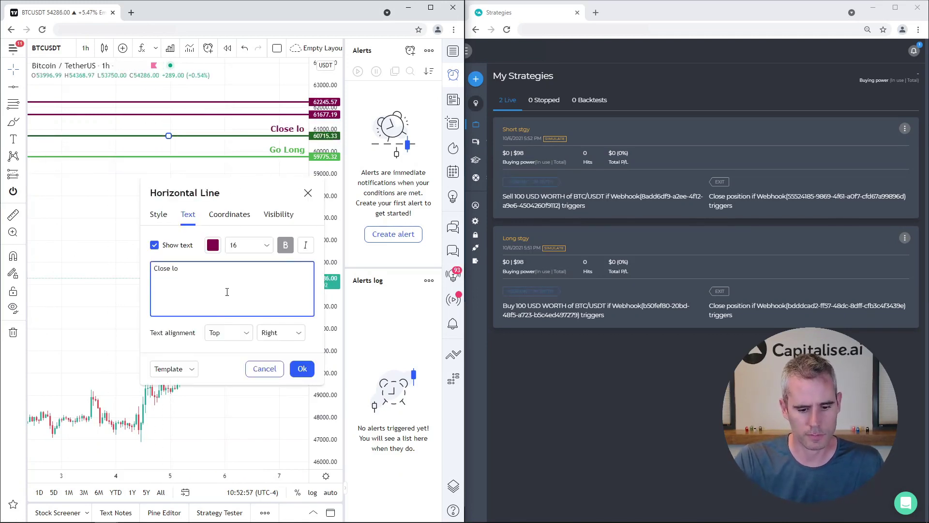
type("ng")
left_click(213, 245)
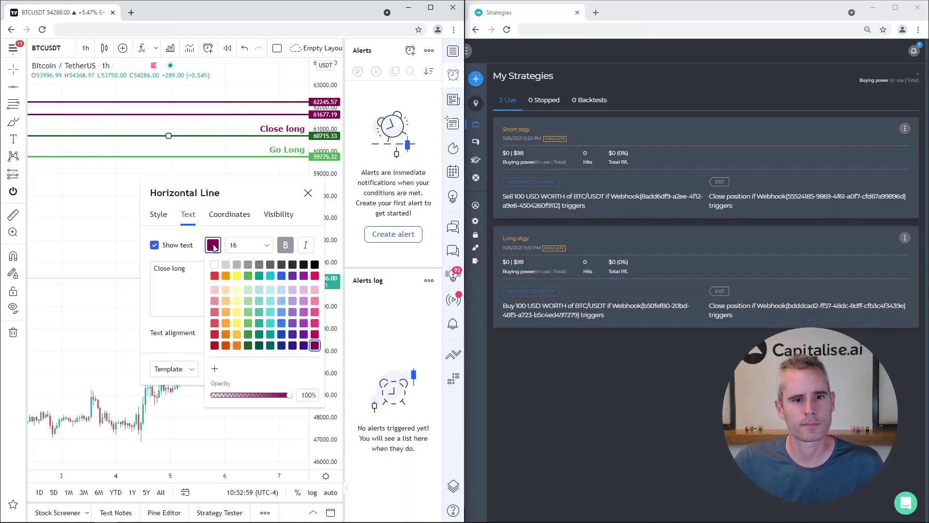
left_click(248, 345)
left_click(209, 300)
Move the maroon line to 61677.19 and colour it dark red.
left_click(303, 369)
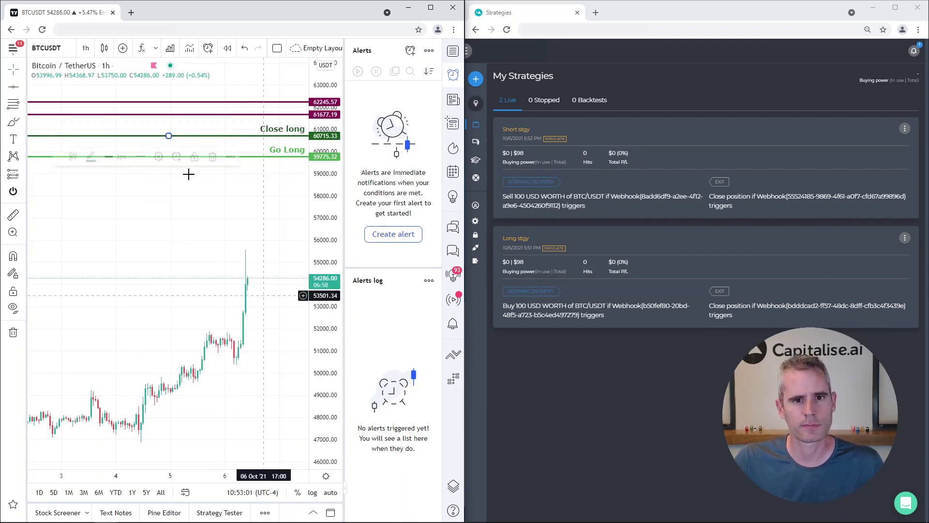
left_click_drag(208, 119, 210, 120)
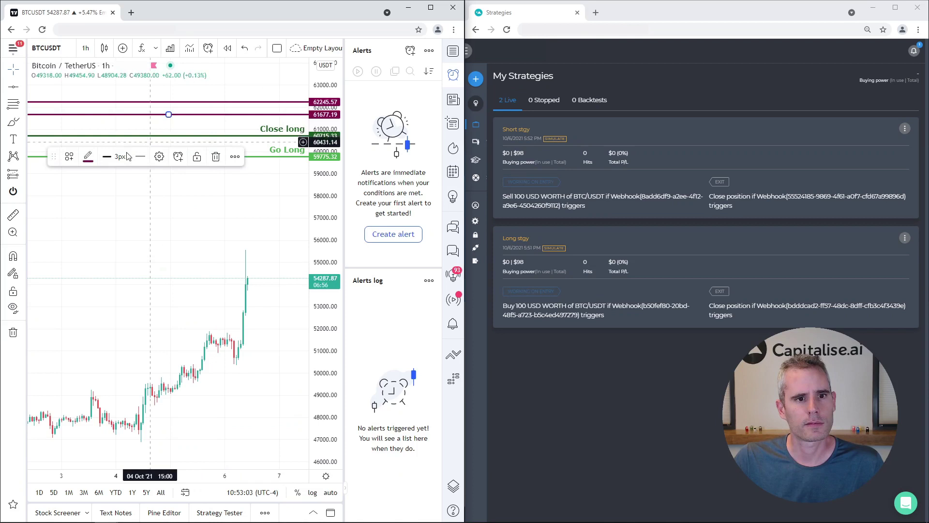
left_click(88, 157)
left_click(88, 259)
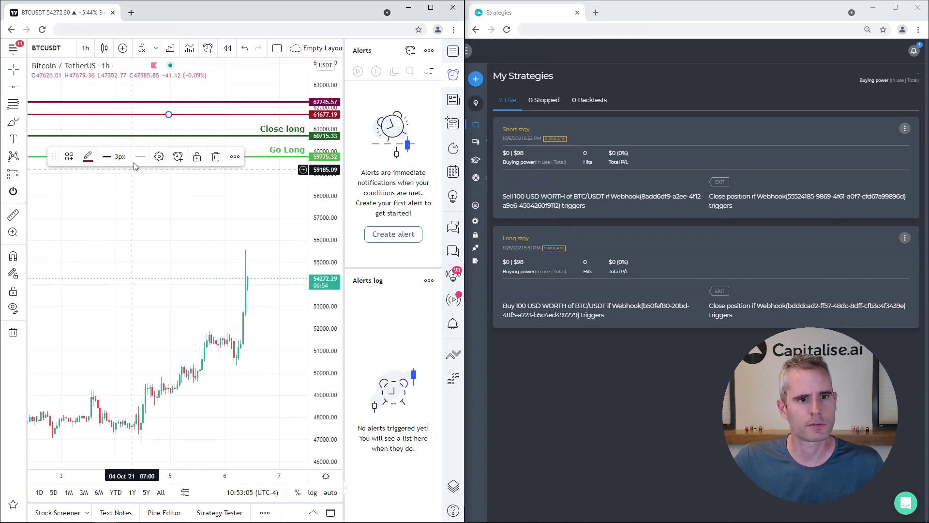
Label the 61677.19 line 'Go Short' in red text and make the line bright red.
double_click(138, 116)
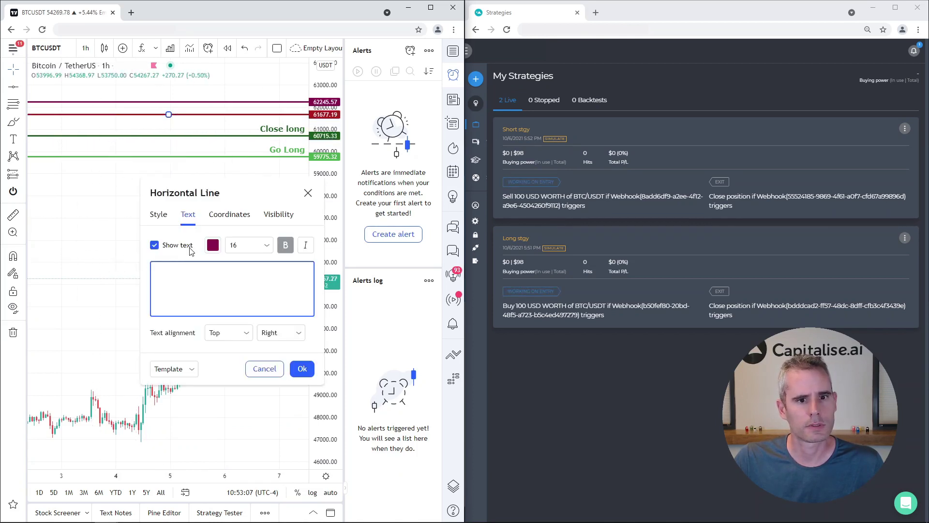
left_click(212, 245)
left_click(214, 276)
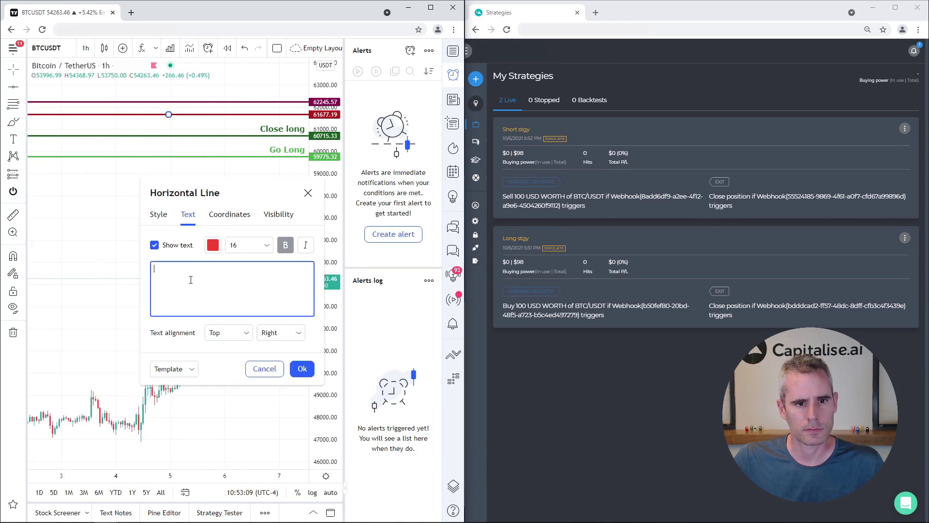
type("Go Sh")
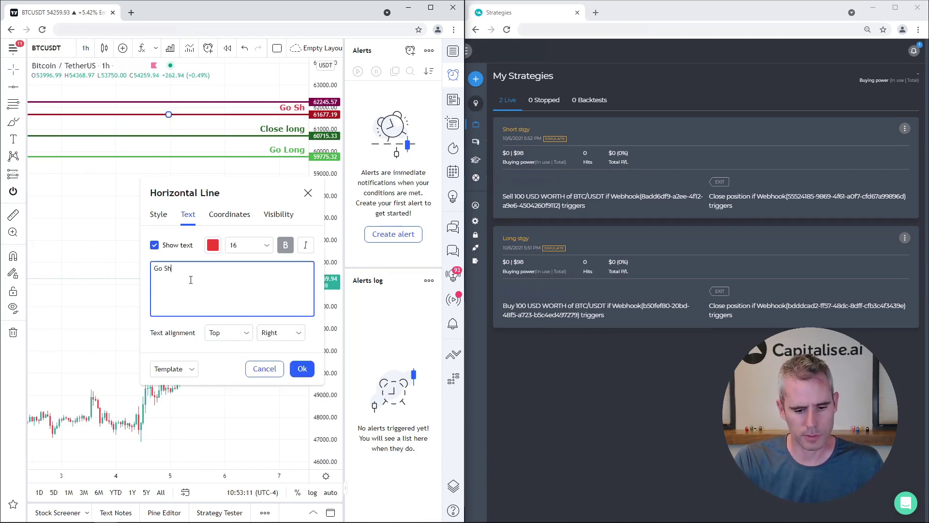
type("ort")
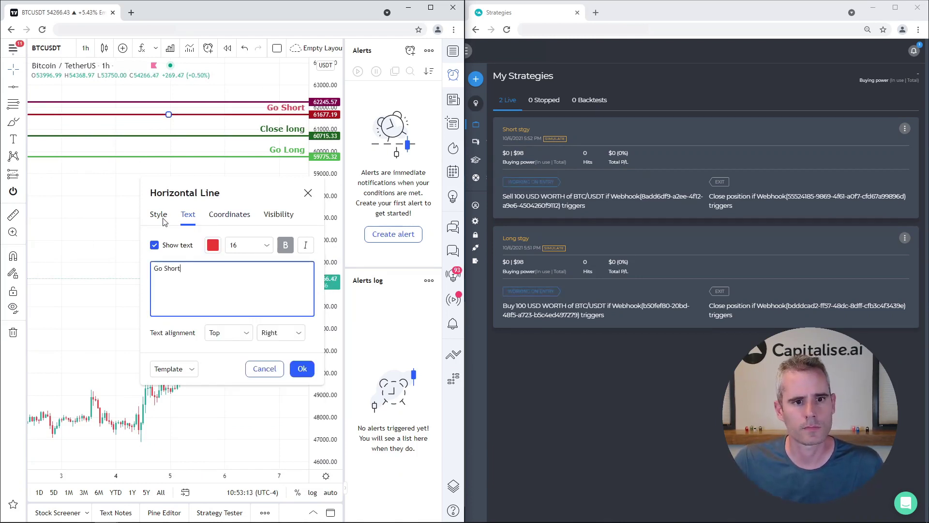
left_click(162, 218)
left_click(186, 248)
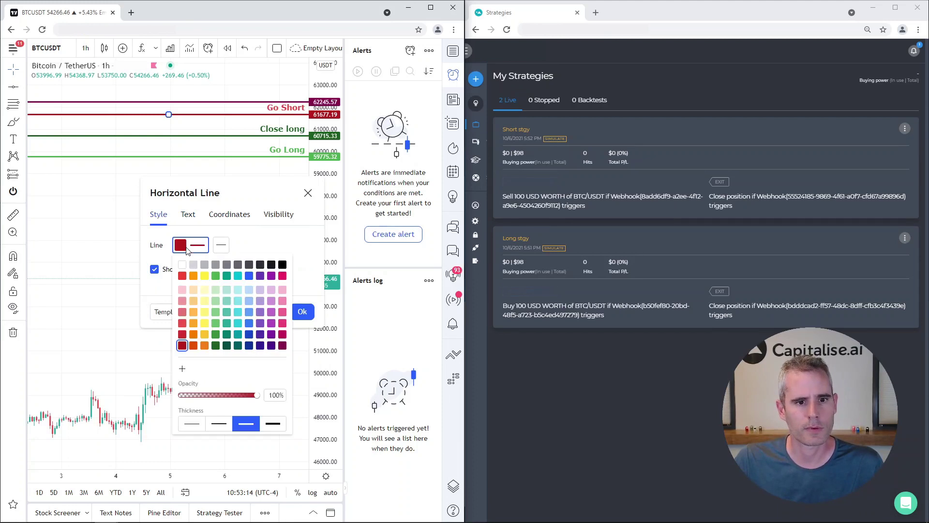
left_click(182, 276)
left_click(249, 238)
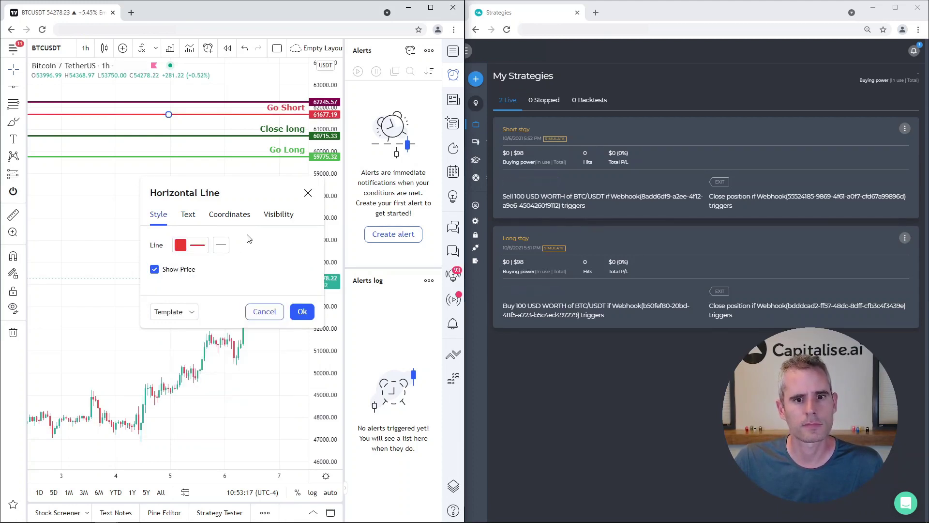
left_click(300, 310)
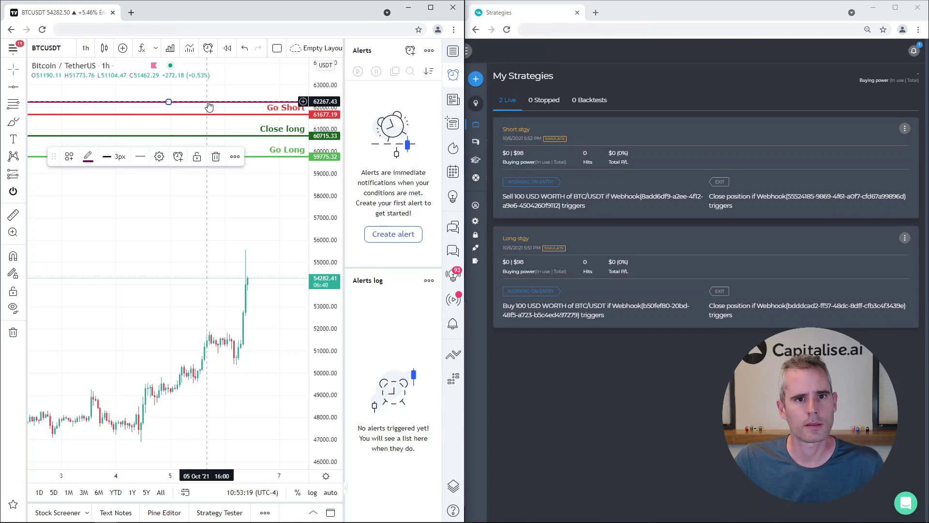
Label the top 62245.57 line 'Close short'.
double_click(208, 102)
left_click(191, 248)
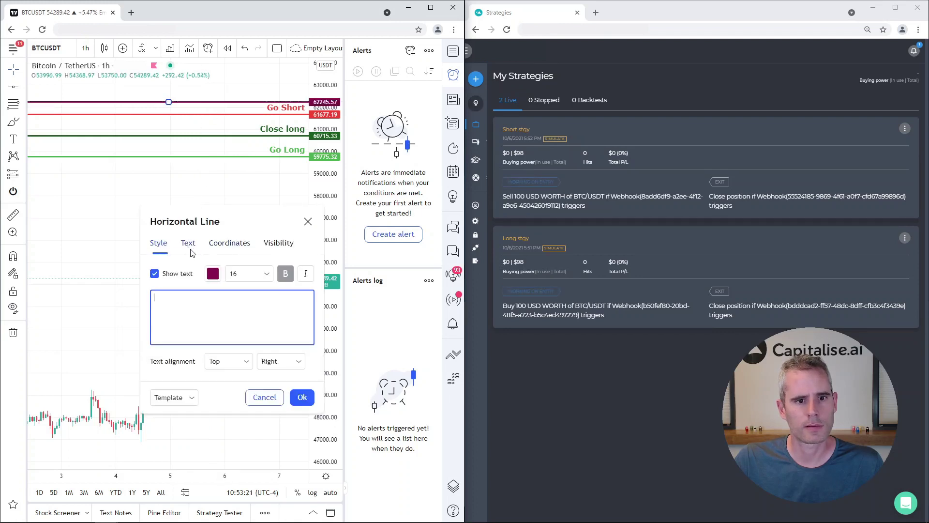
type("Close ")
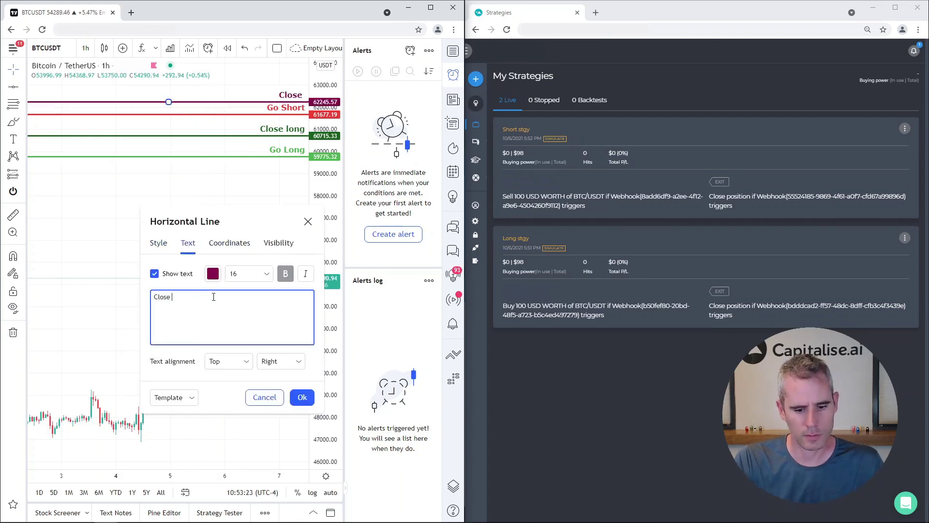
type("short")
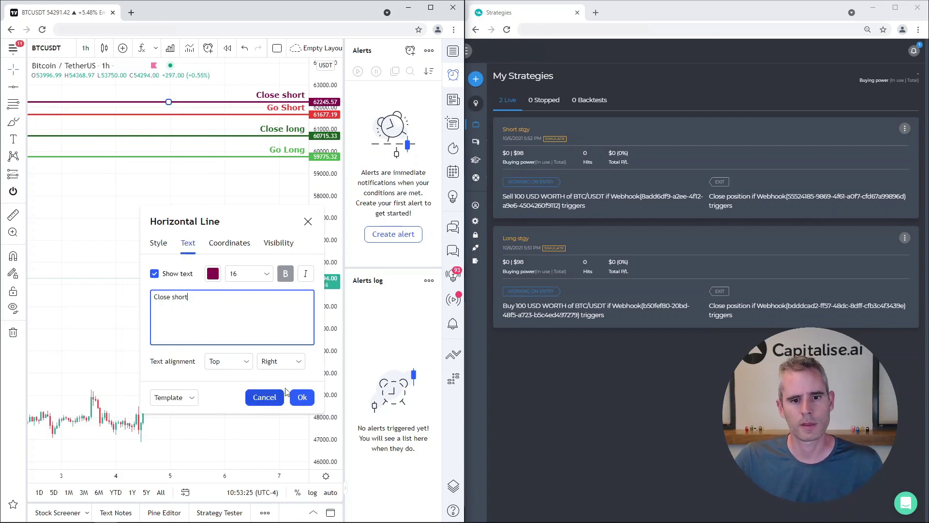
left_click(302, 396)
left_click(211, 186)
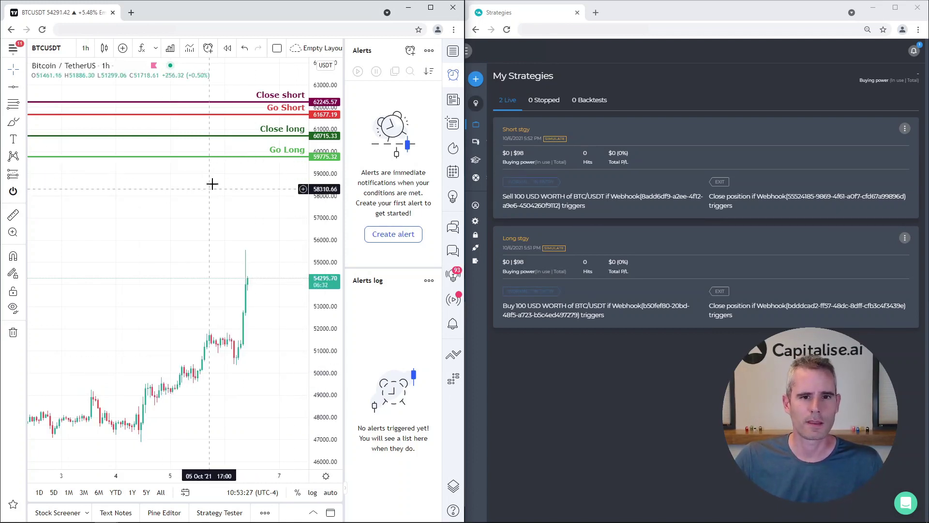
left_click(216, 154)
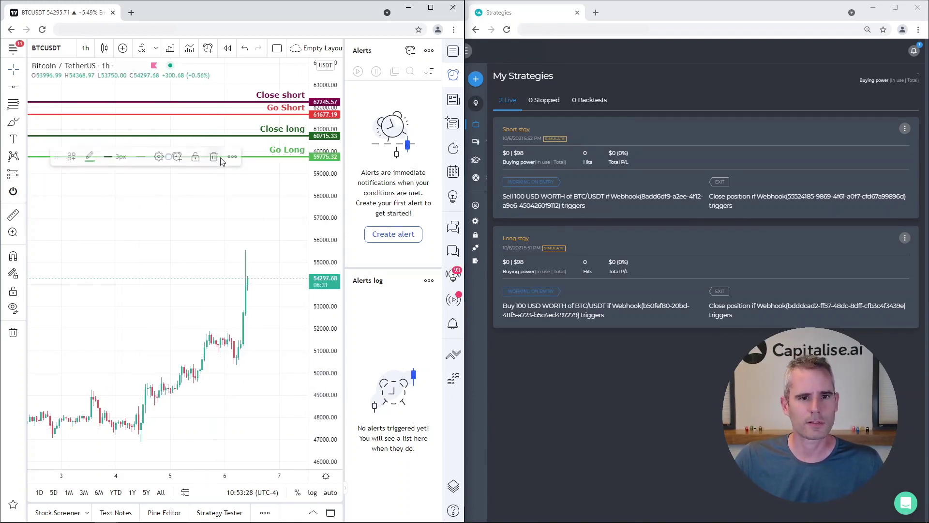
Create an alert on the Go Long line with condition Greater Than.
left_click(179, 157)
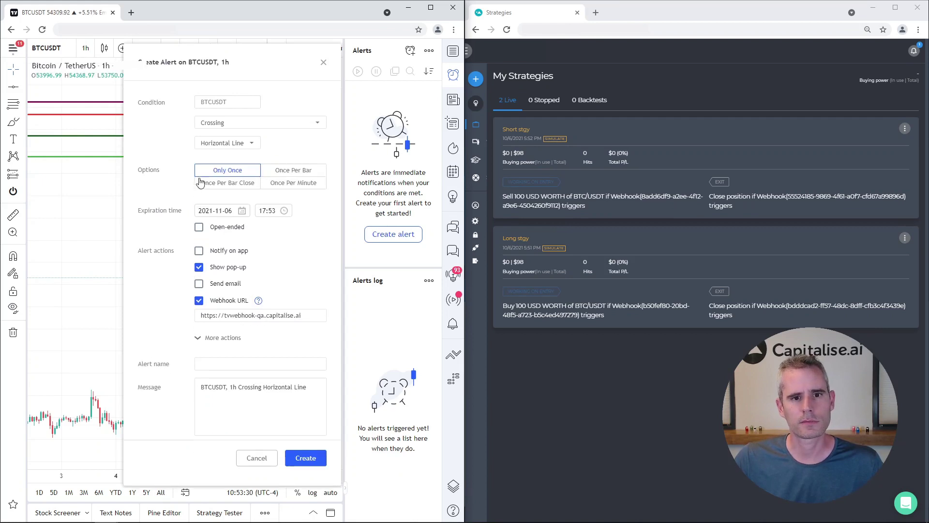
left_click(231, 122)
left_click(231, 173)
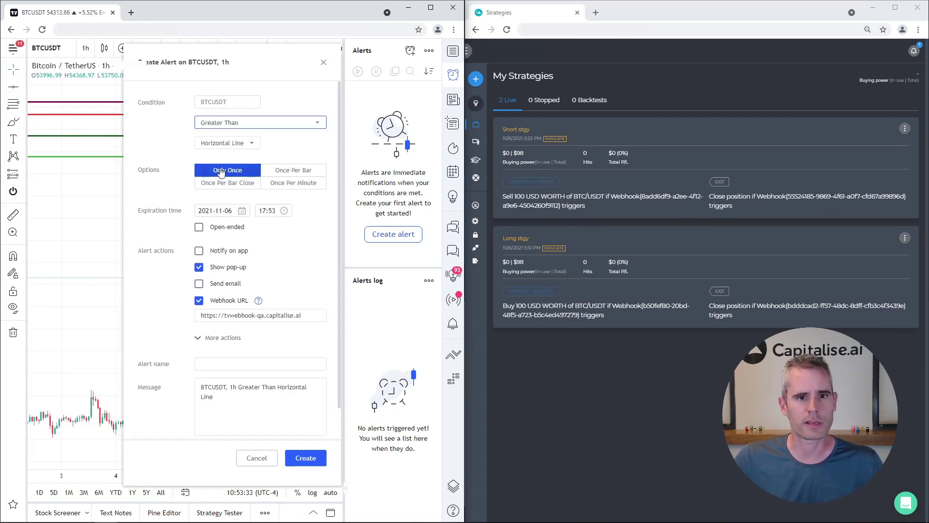
left_click(259, 315)
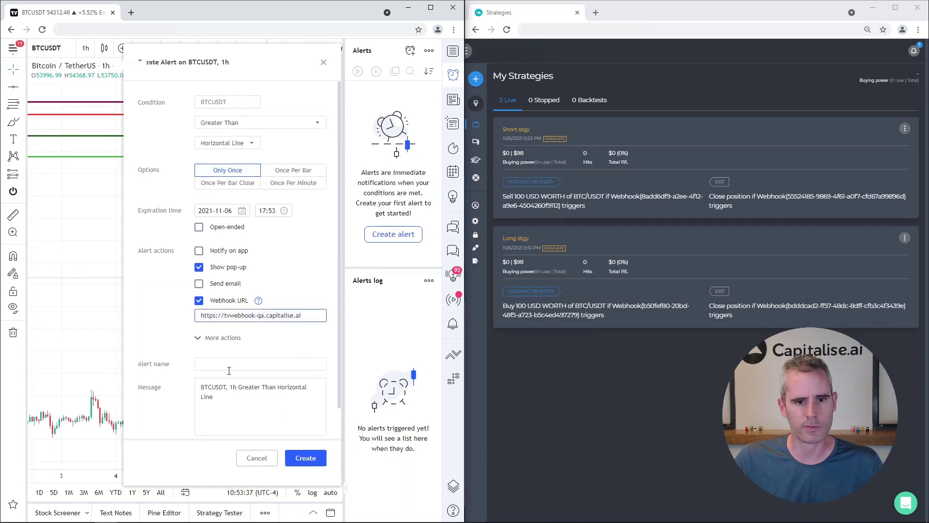
left_click(210, 389)
Copy the Buy Entry alertId from Notepad into the alert message.
key("alt+Tab")
key("Tab")
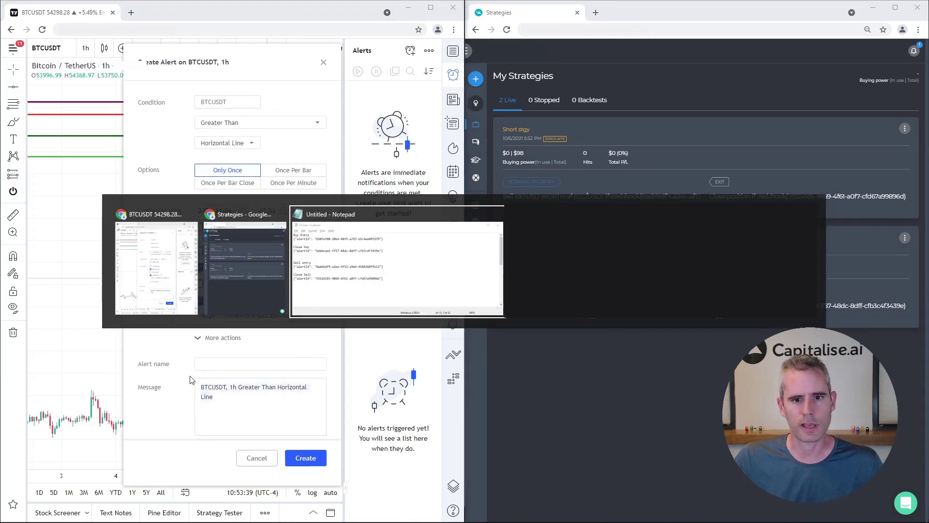
left_click_drag(698, 337, 470, 339)
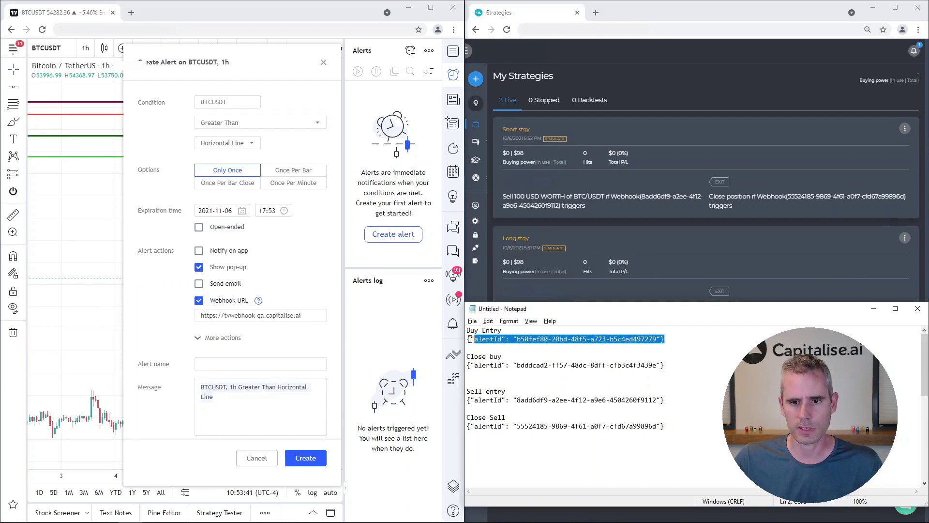
key("ctrl+c")
left_click(277, 402)
key("ctrl+v")
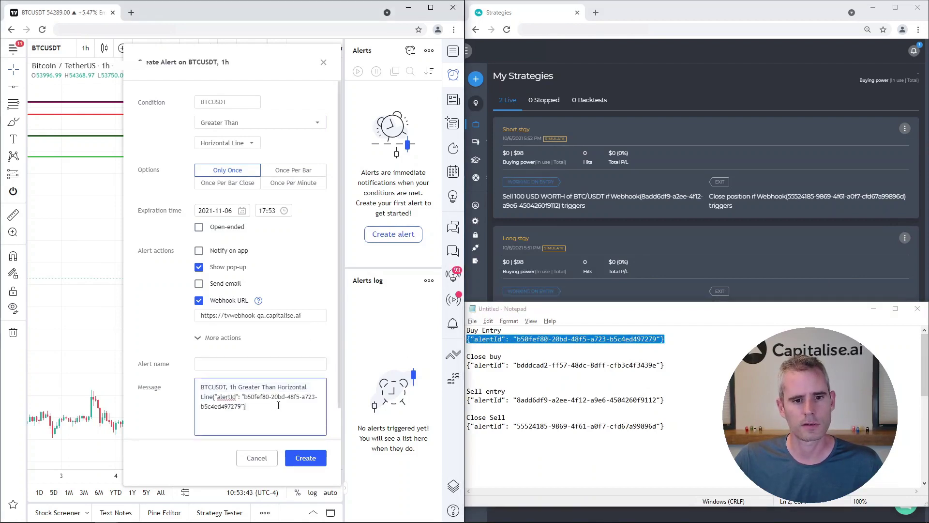
Save the Go Long alert, then give Close long a Greater Than alert sending the Close buy alertId.
left_click(306, 458)
left_click(254, 136)
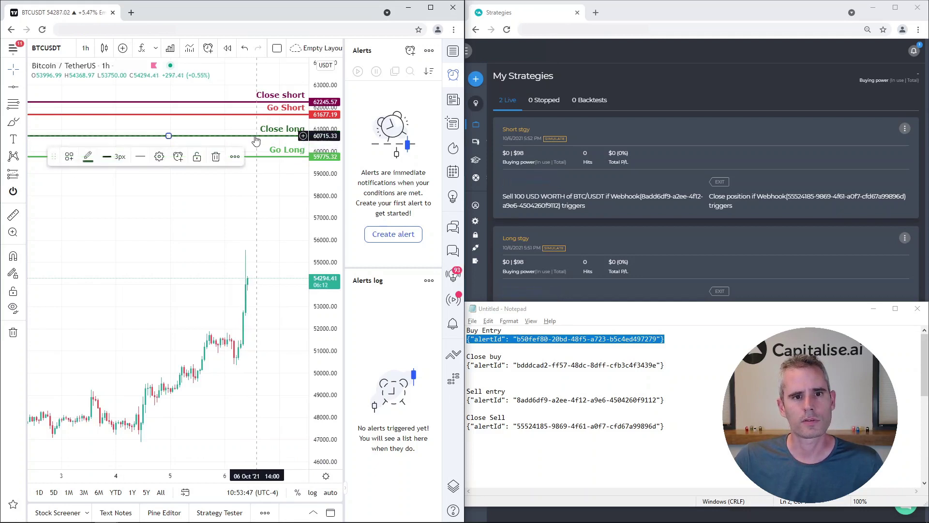
left_click(180, 156)
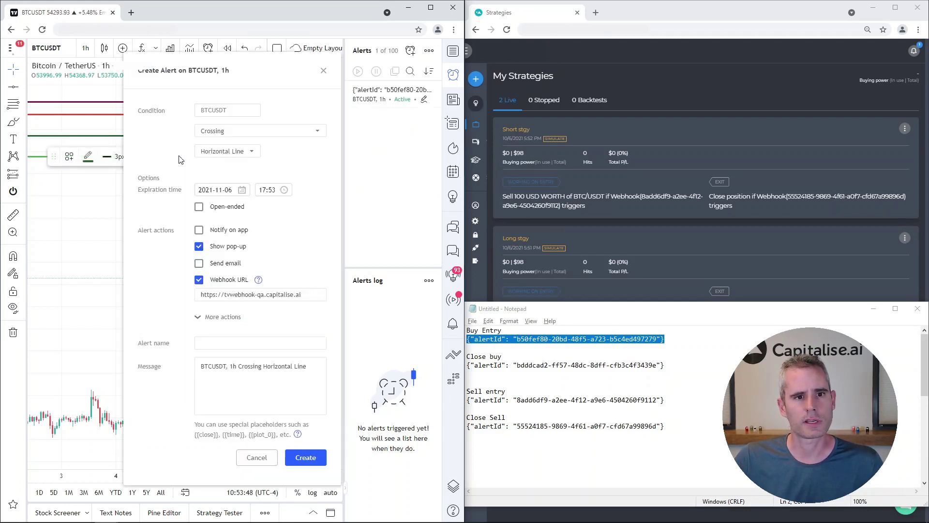
left_click(233, 121)
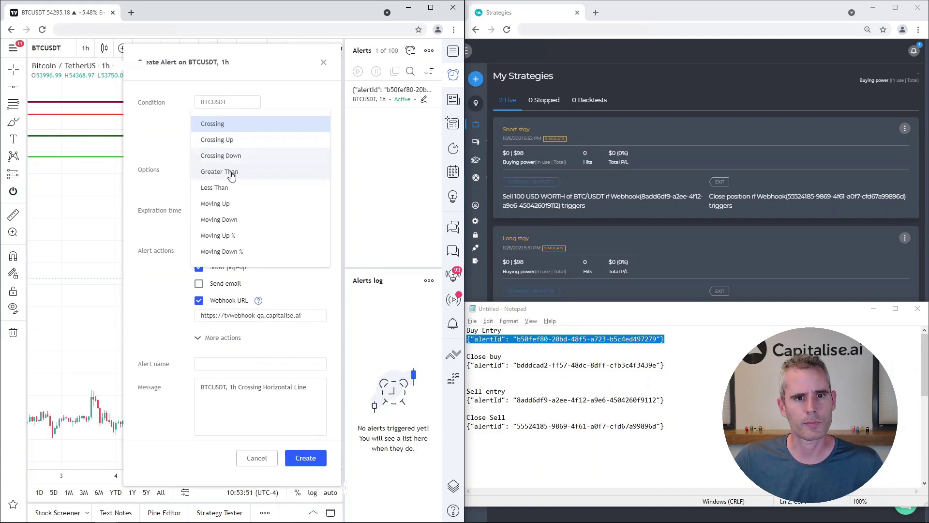
left_click(231, 173)
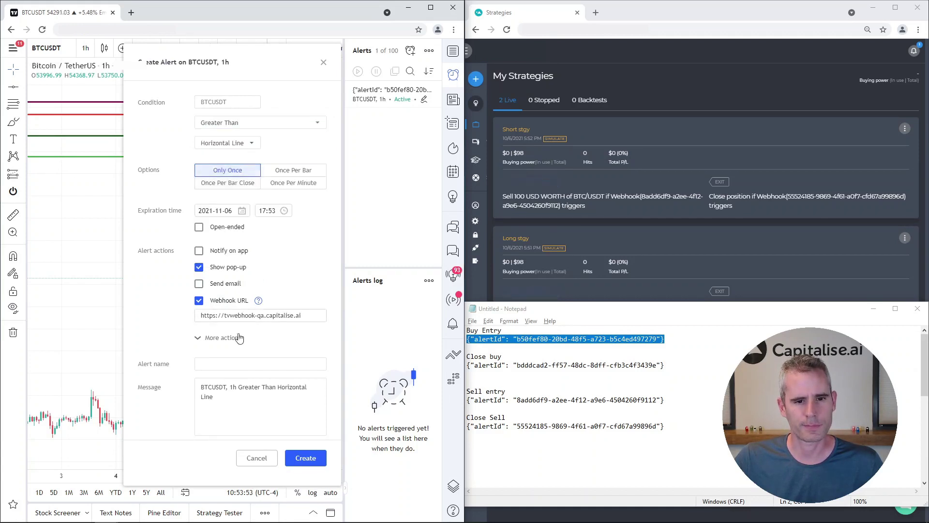
key("alt+Tab")
left_click_drag(665, 365, 488, 367)
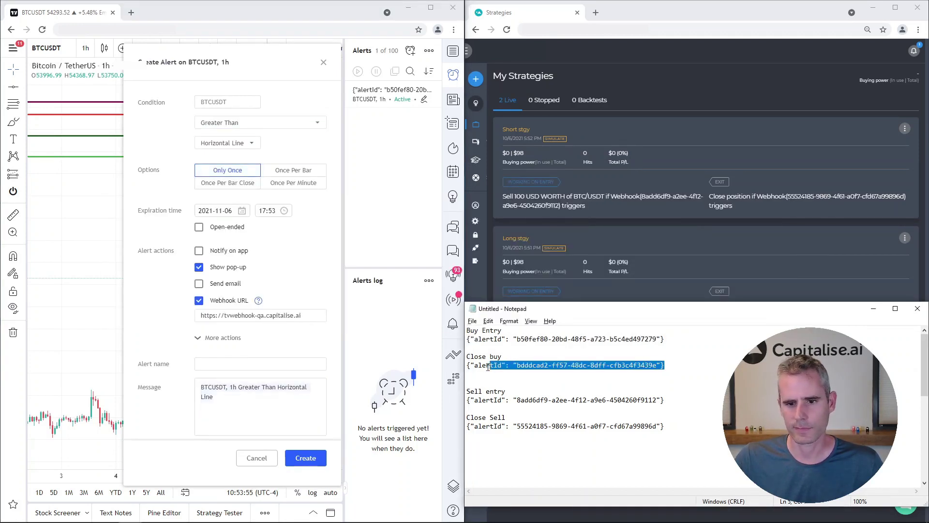
left_click(256, 398)
key("ctrl+a")
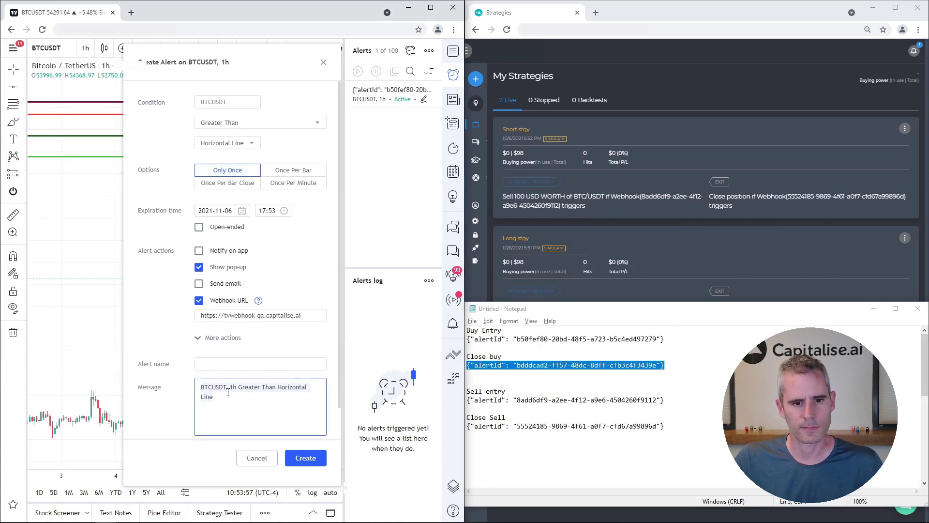
key("ctrl+v")
left_click(306, 458)
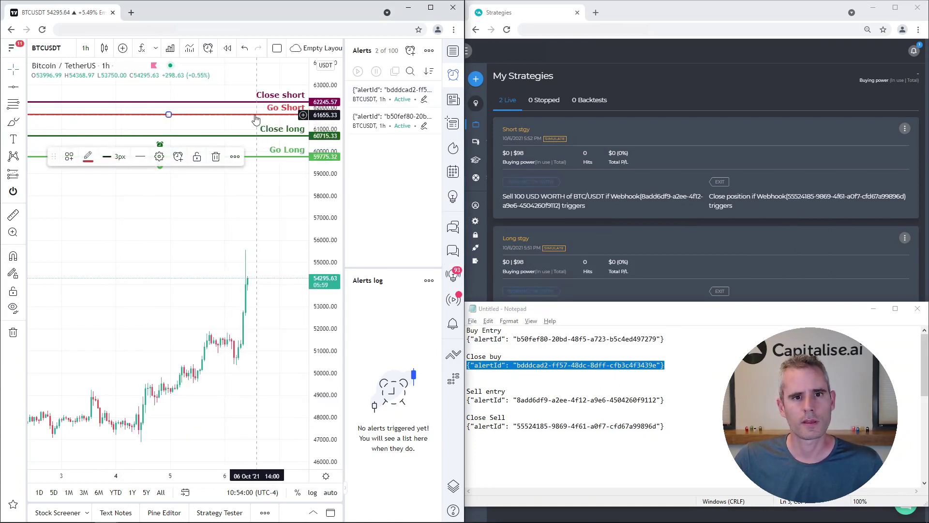
Add a Greater Than alert to the Go Short line with the Sell entry alertId as message.
left_click(178, 156)
left_click(227, 123)
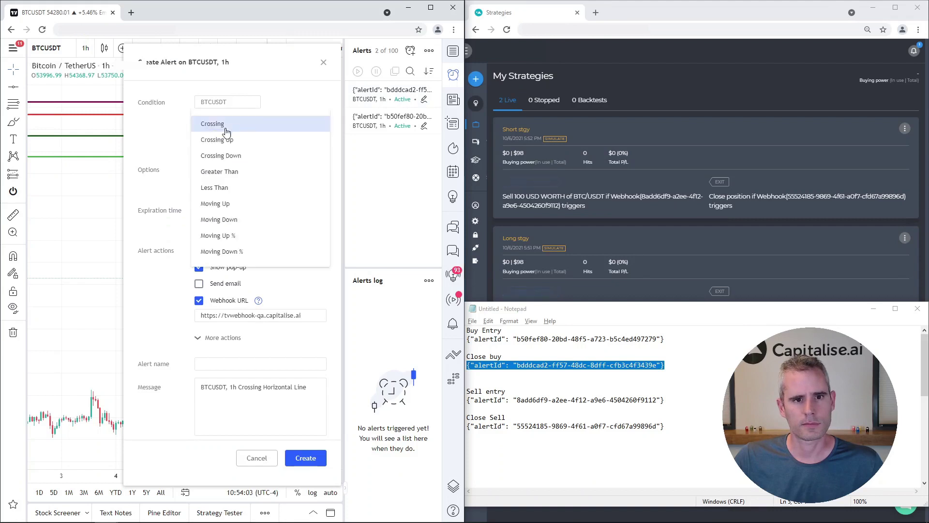
left_click(228, 172)
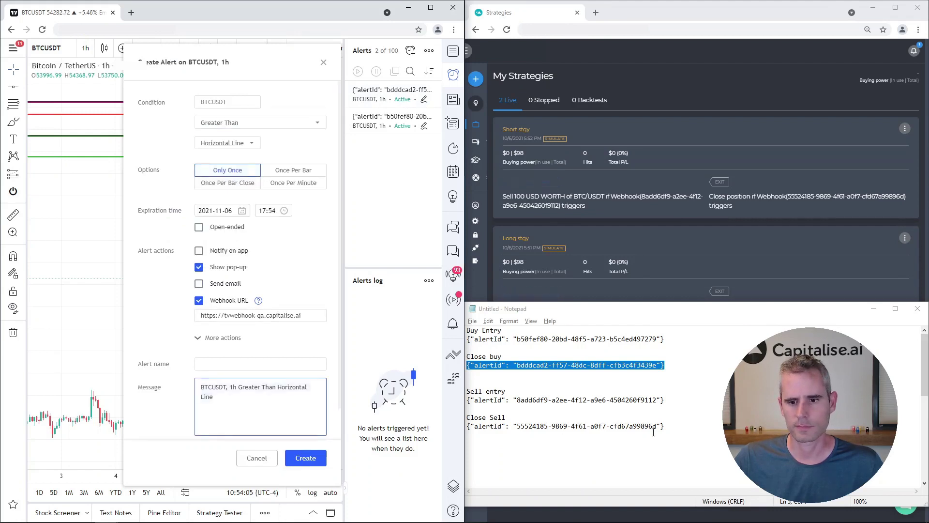
left_click_drag(667, 400, 475, 402)
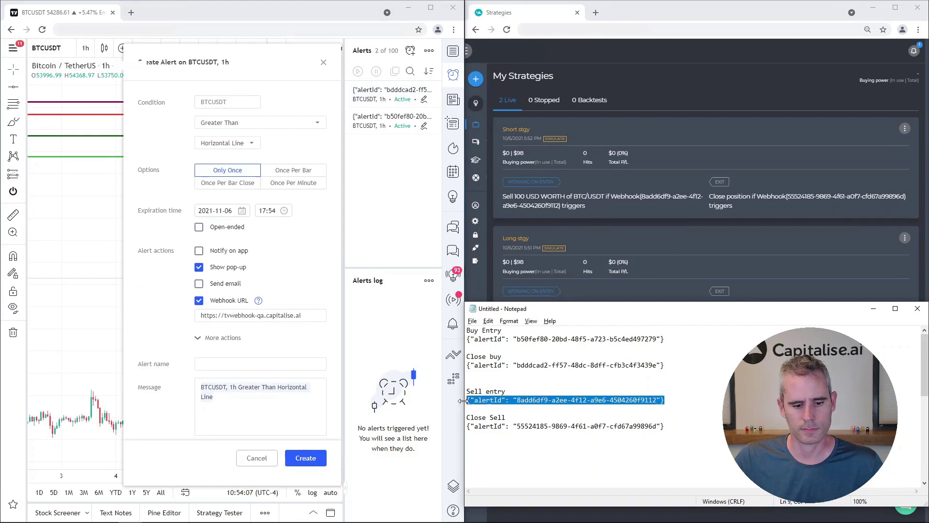
left_click(245, 404)
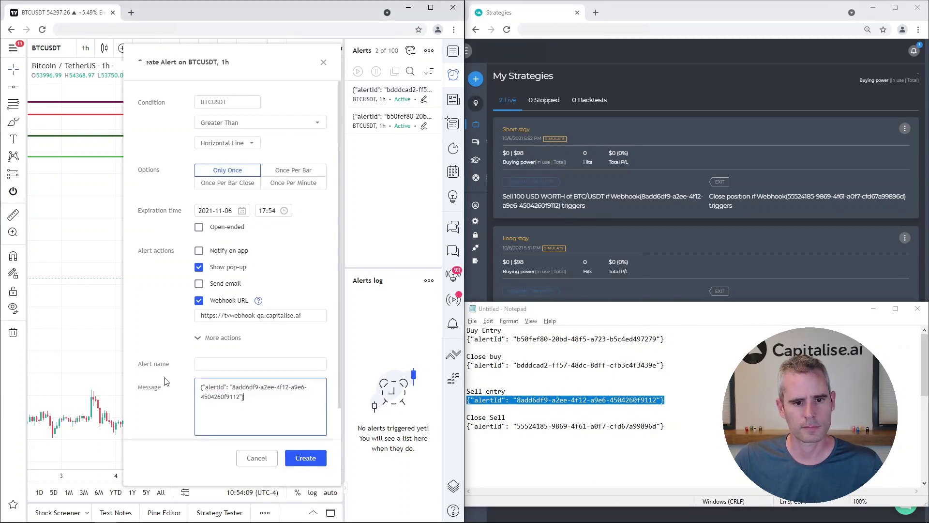
left_click(305, 458)
Add a Greater Than alert to the Close short line carrying the Close Sell alertId.
left_click(243, 102)
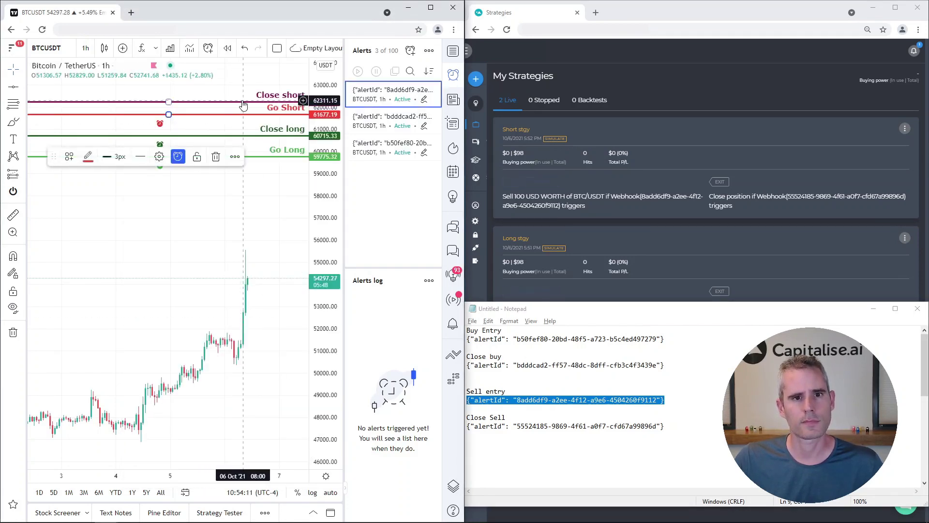
left_click(179, 156)
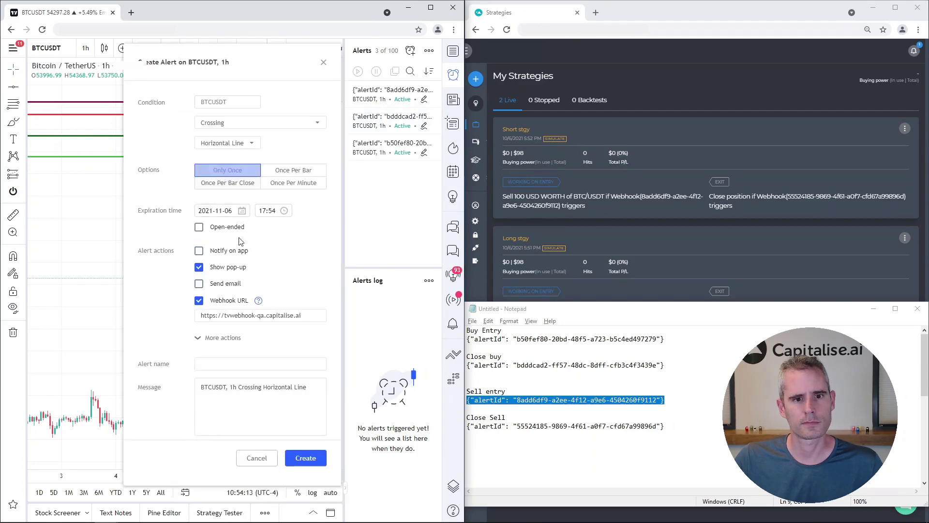
left_click(218, 122)
left_click(228, 170)
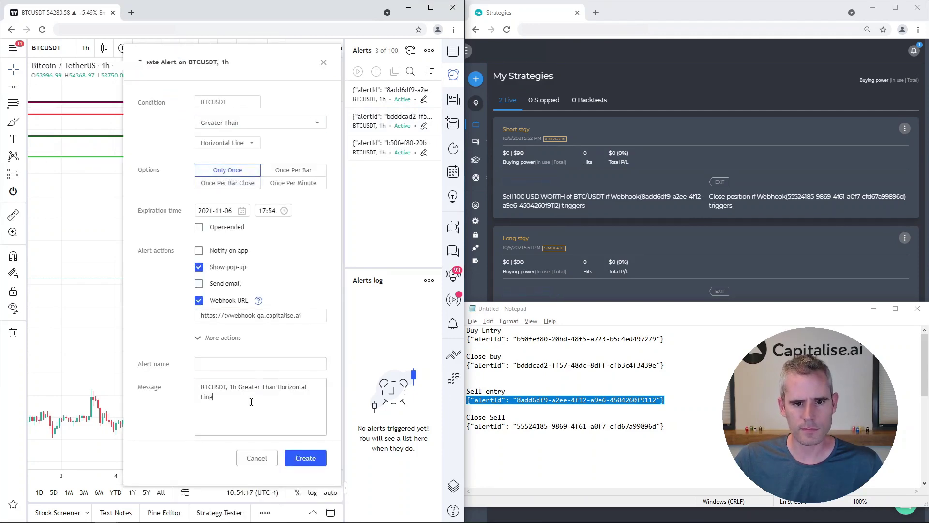
left_click_drag(666, 426, 458, 429)
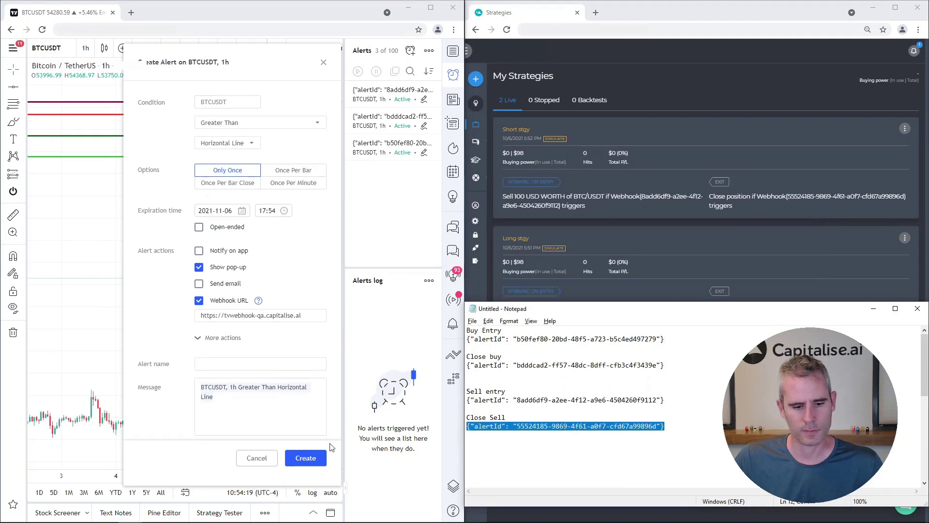
left_click(246, 403)
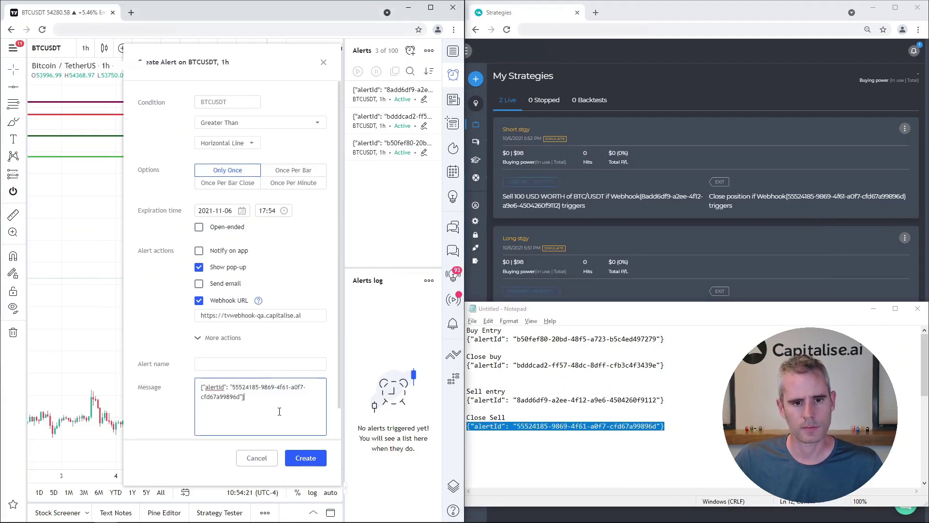
left_click(306, 458)
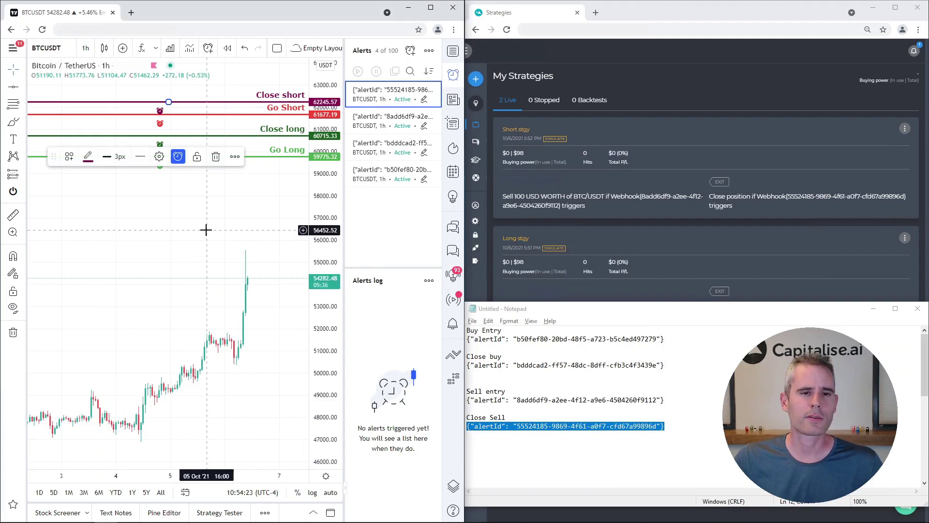
Drag the Go Long line below the current price so its alert fires.
left_click(690, 58)
left_click(203, 205)
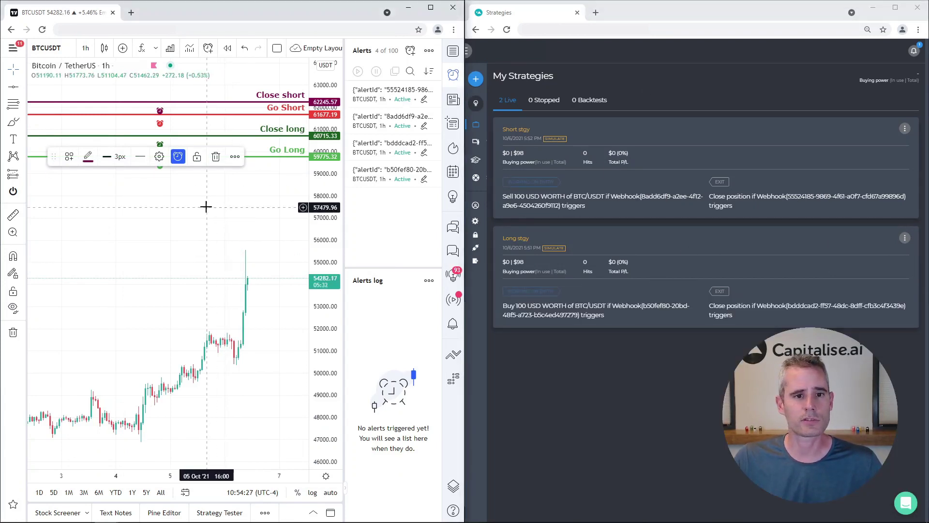
left_click(247, 157)
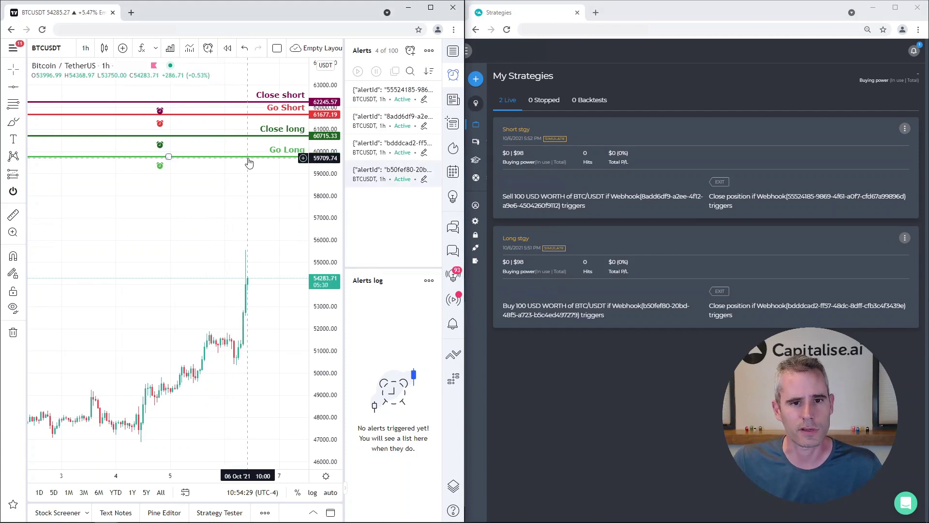
left_click_drag(250, 161, 247, 327)
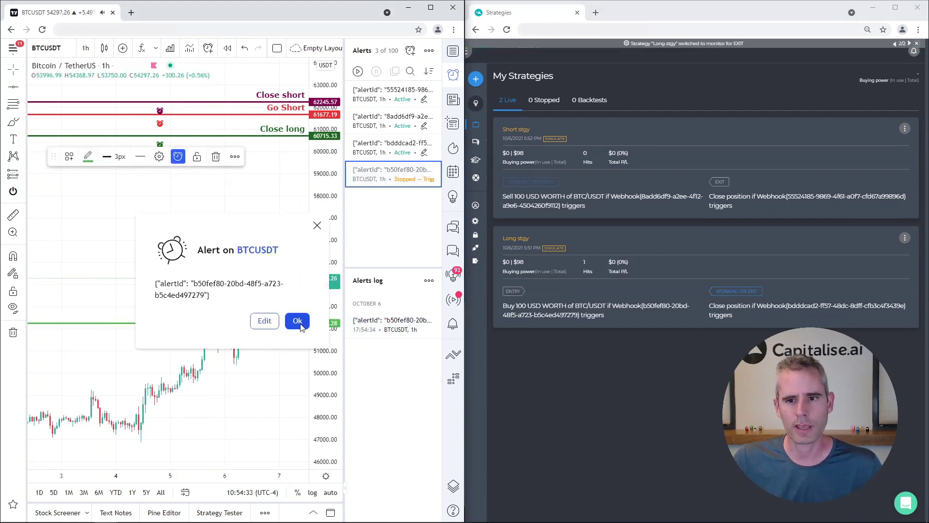
left_click(297, 322)
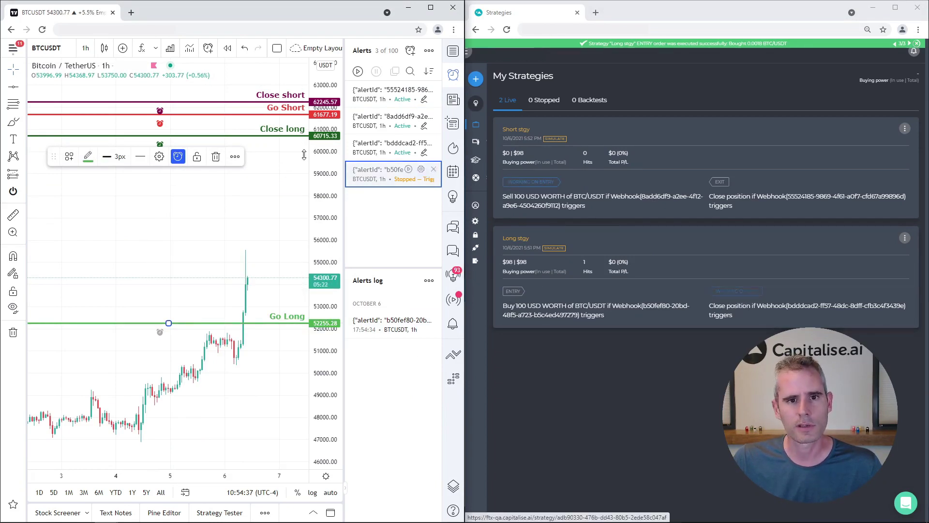
Move the Close long line down below Go Long to trigger its alert.
left_click_drag(288, 136, 287, 312)
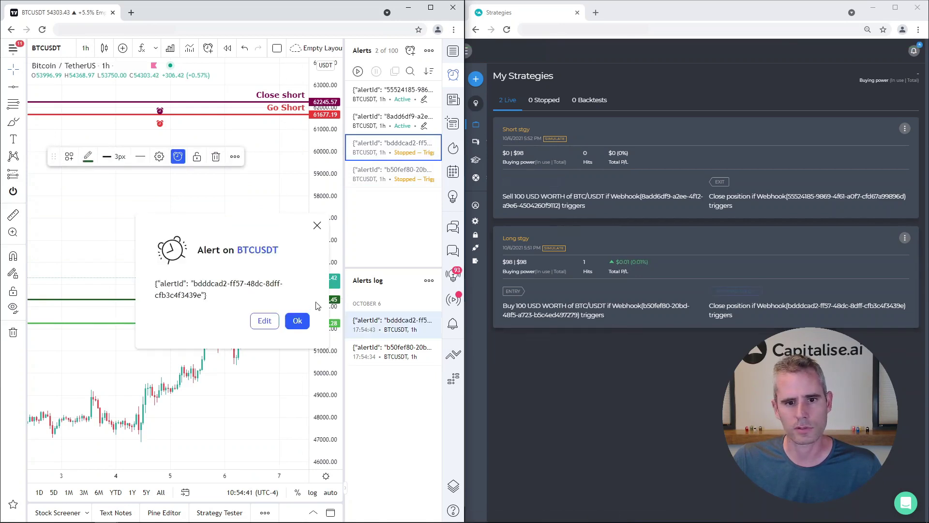
left_click(297, 321)
left_click_drag(289, 300, 289, 341)
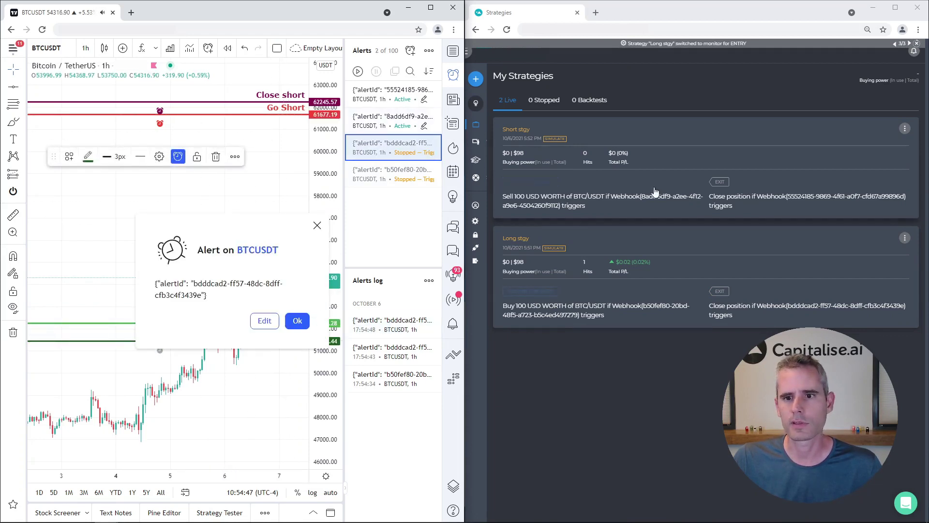
Drag Go Short, then Close short, below the price, dismissing each triggered alert notice.
key("Escape")
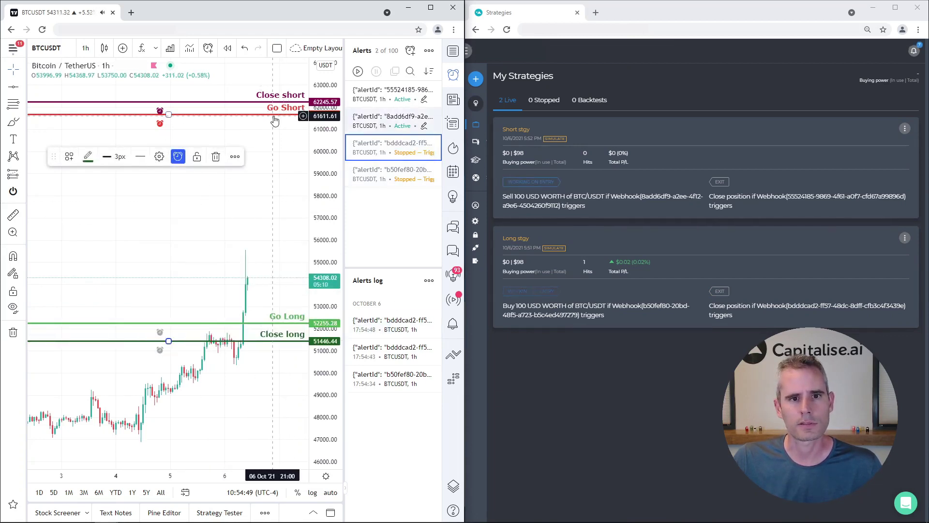
left_click_drag(269, 115, 270, 302)
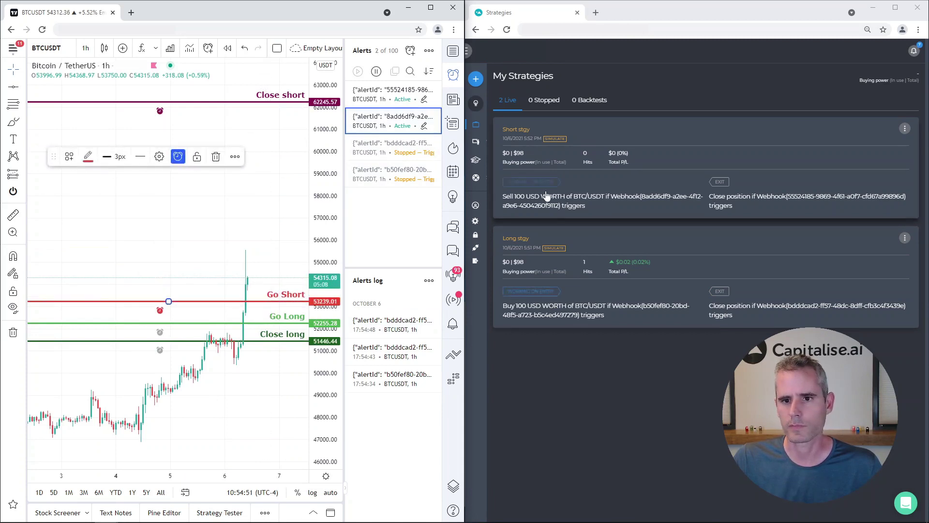
left_click(300, 321)
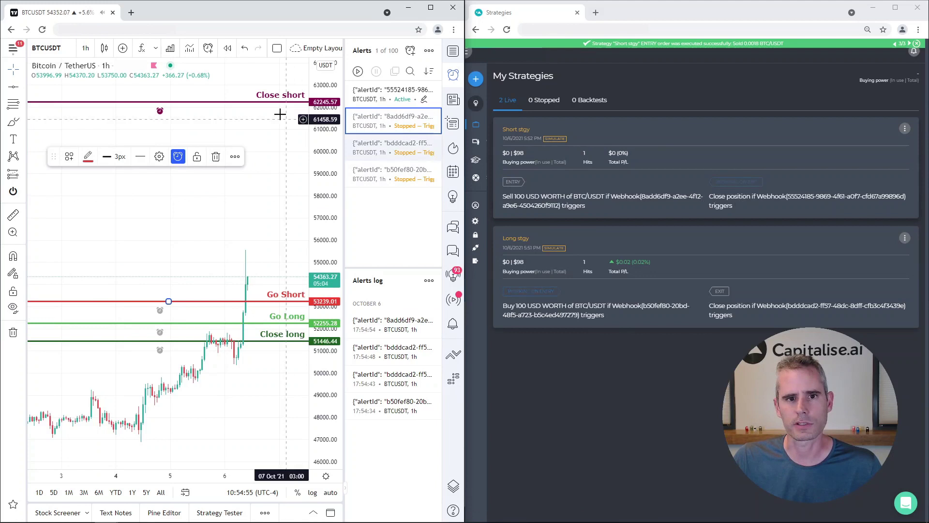
left_click_drag(280, 101, 258, 292)
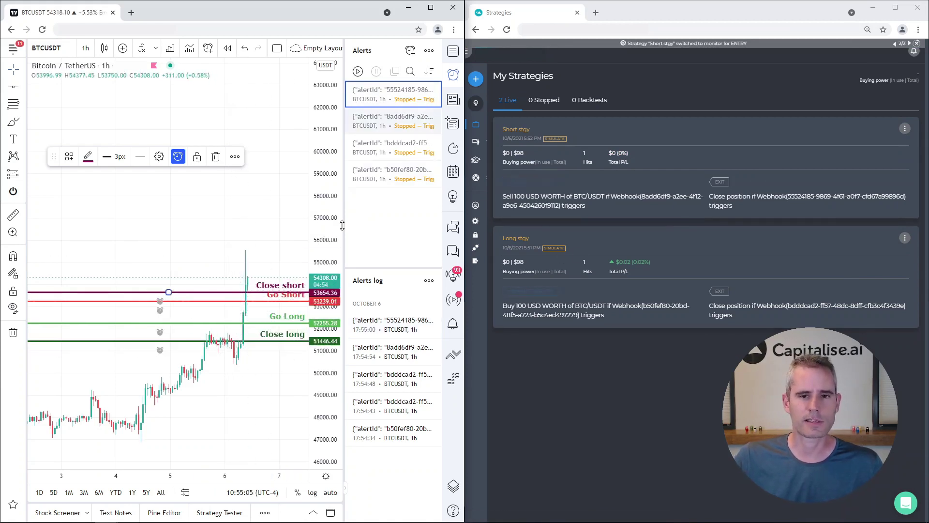
Raise the Close short, Go Short and Go Long lines back above the price.
mouse_move(411, 100)
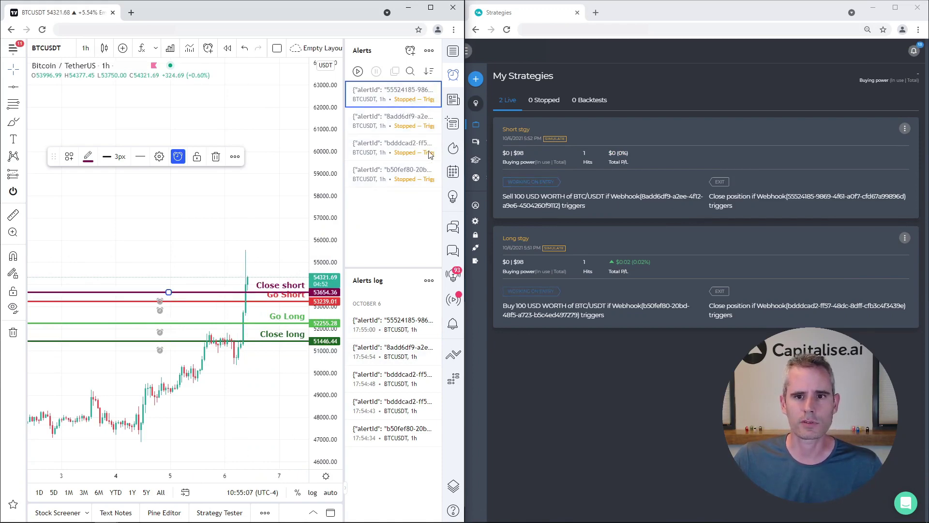
mouse_move(411, 118)
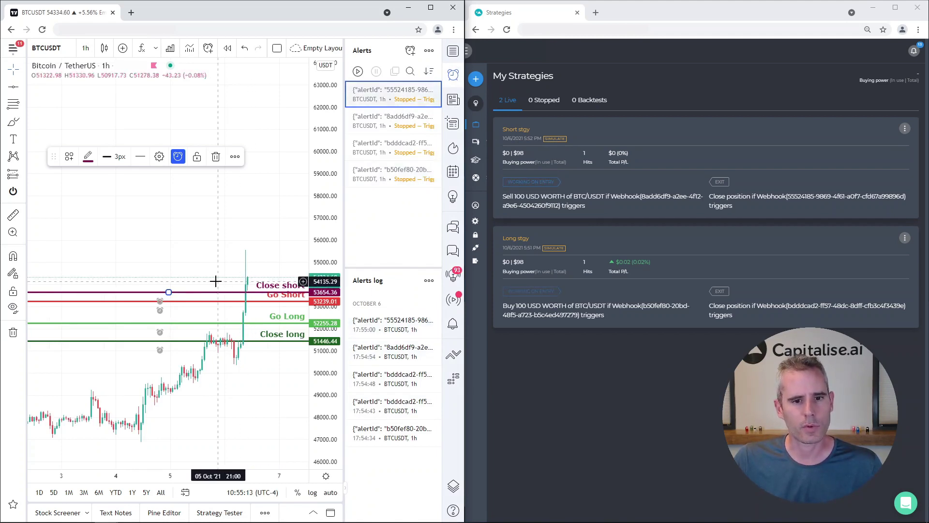
left_click_drag(225, 296, 162, 129)
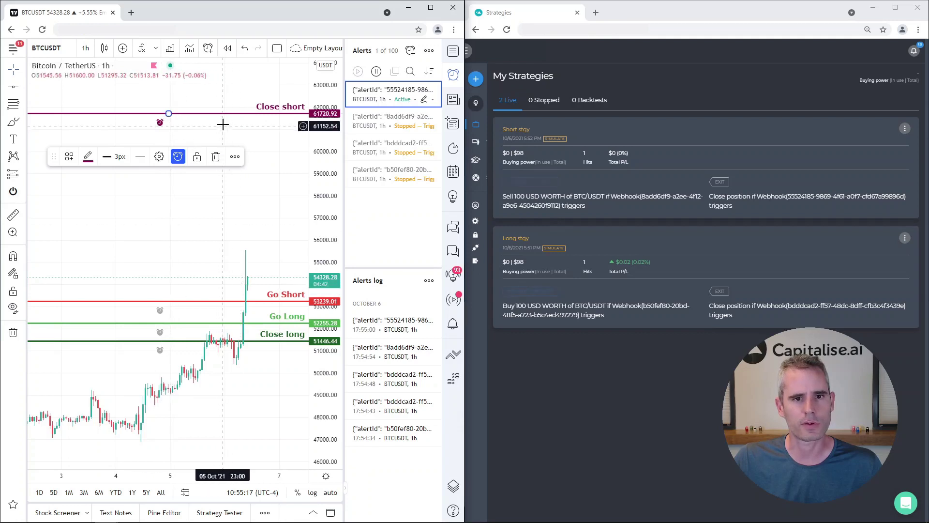
left_click_drag(218, 301, 218, 128)
mouse_move(244, 323)
left_mouse_down()
mouse_move(237, 149)
mouse_move(241, 334)
mouse_move(270, 172)
mouse_move(259, 333)
left_mouse_up()
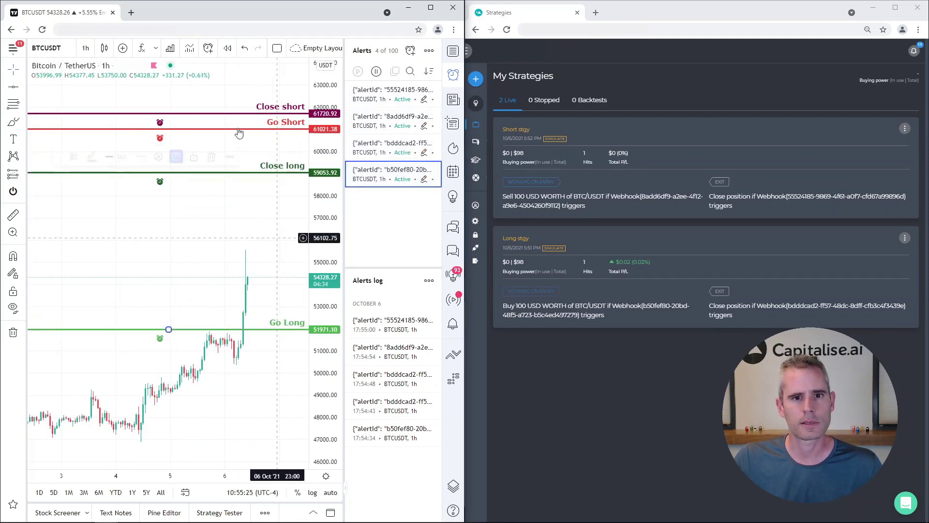
Lower Go Long below the price again so the Go Long and Go Short alerts re-fire.
left_click_drag(254, 133, 253, 346)
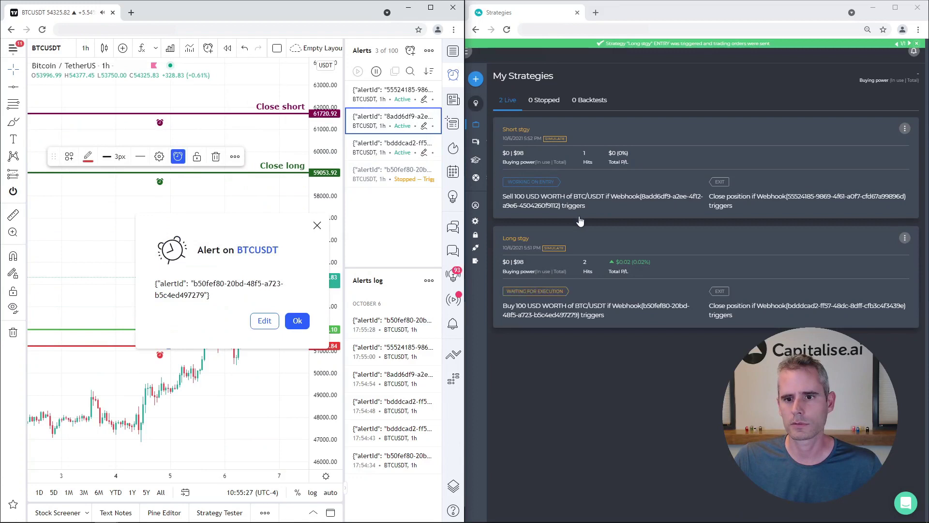
left_click(297, 320)
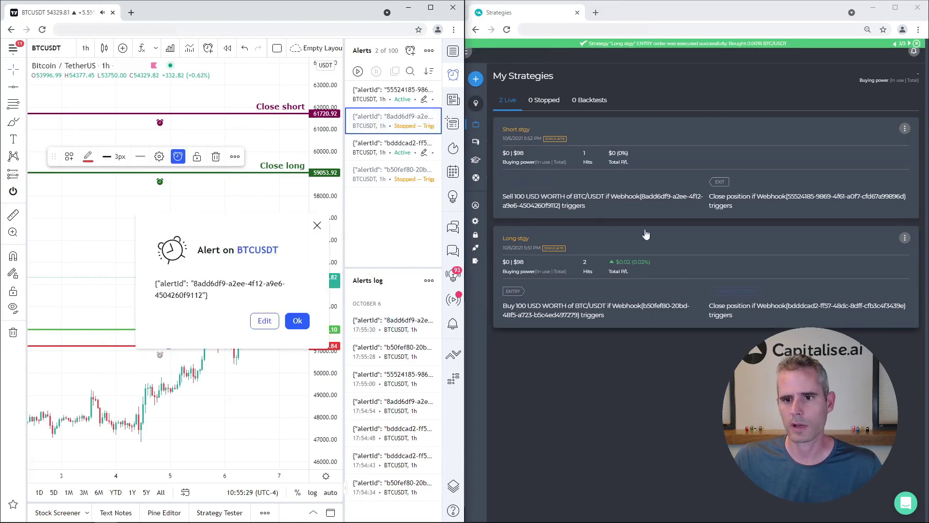
left_click(297, 320)
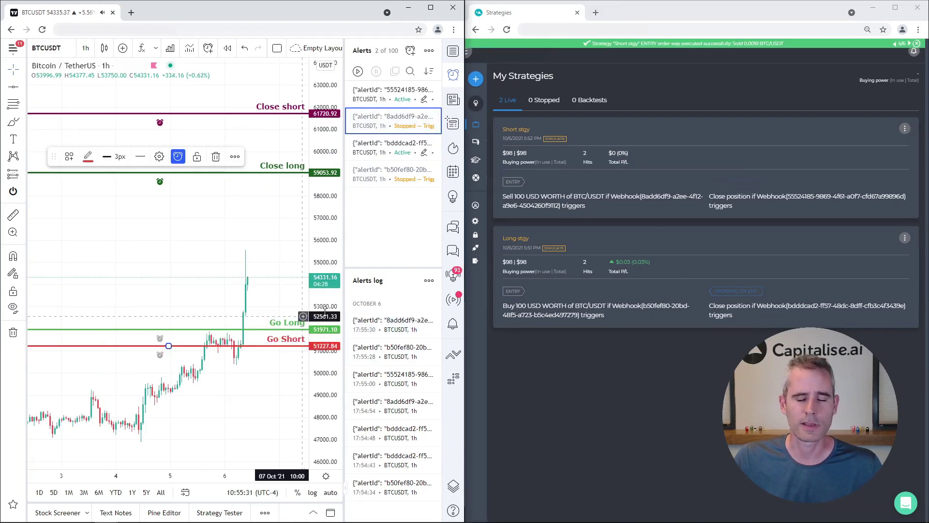